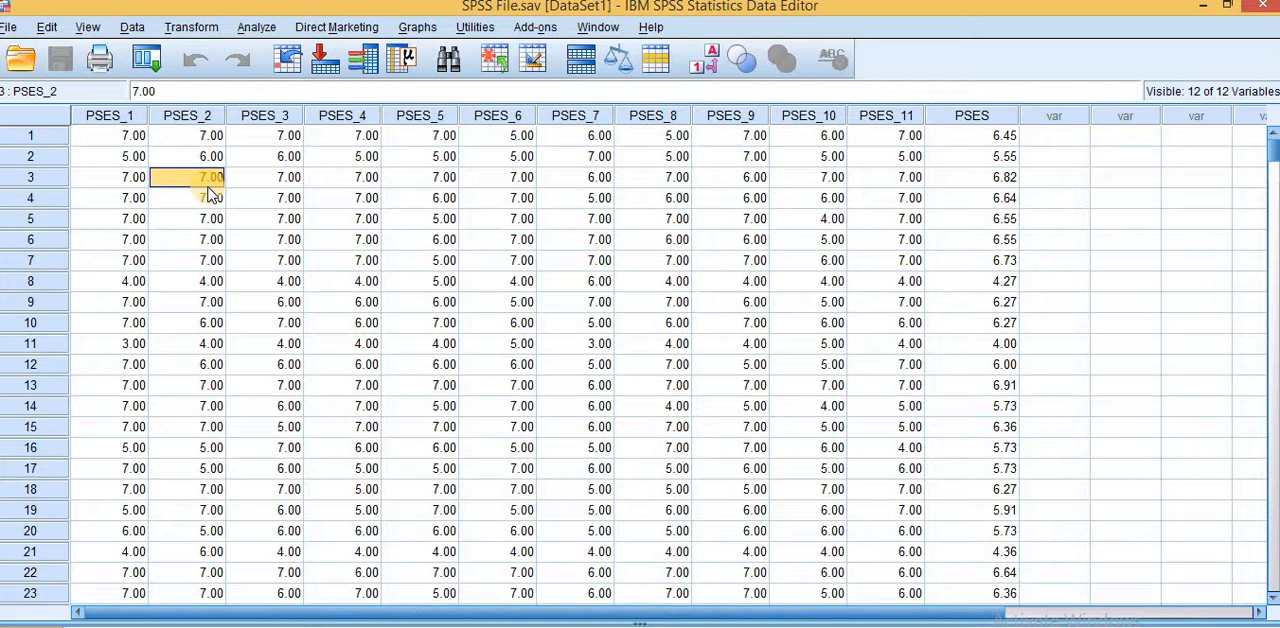
Step: Look over the first case's values across the PSES_1 to PSES_11 item variables and the PSES score
key("ctrl+Home")
key("Right")
key("Right")
key("Right")
key("Right")
key("Right")
key("Right")
key("Right")
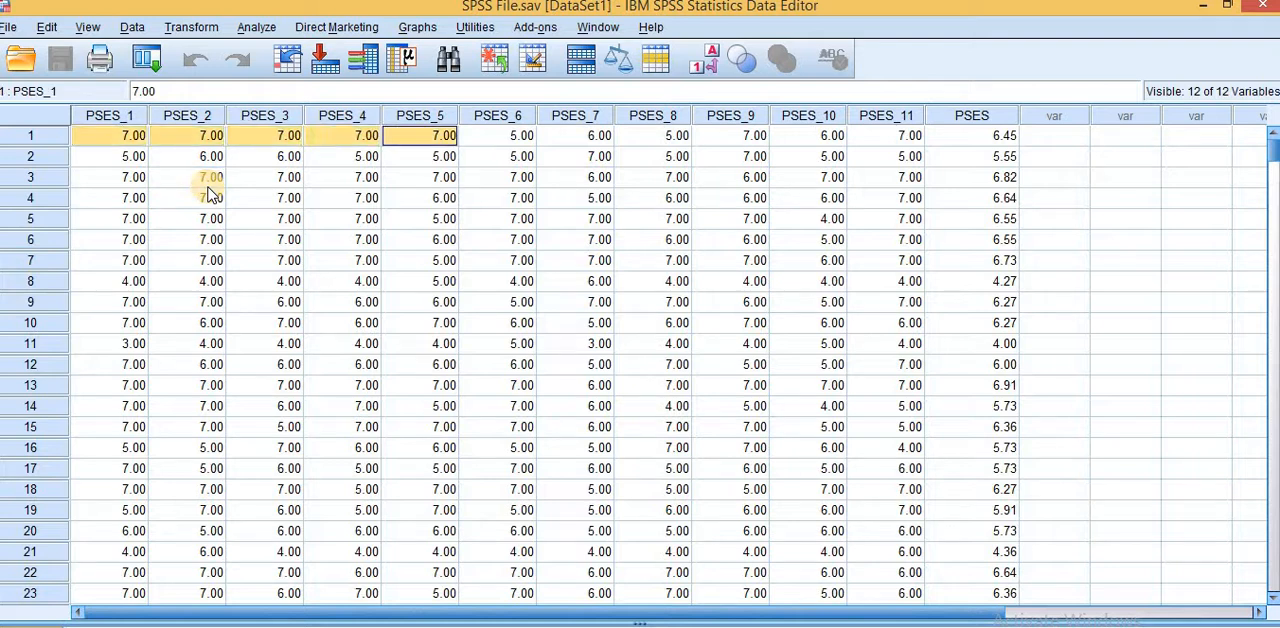
key("Right")
key("Right")
key("Right")
key("Right")
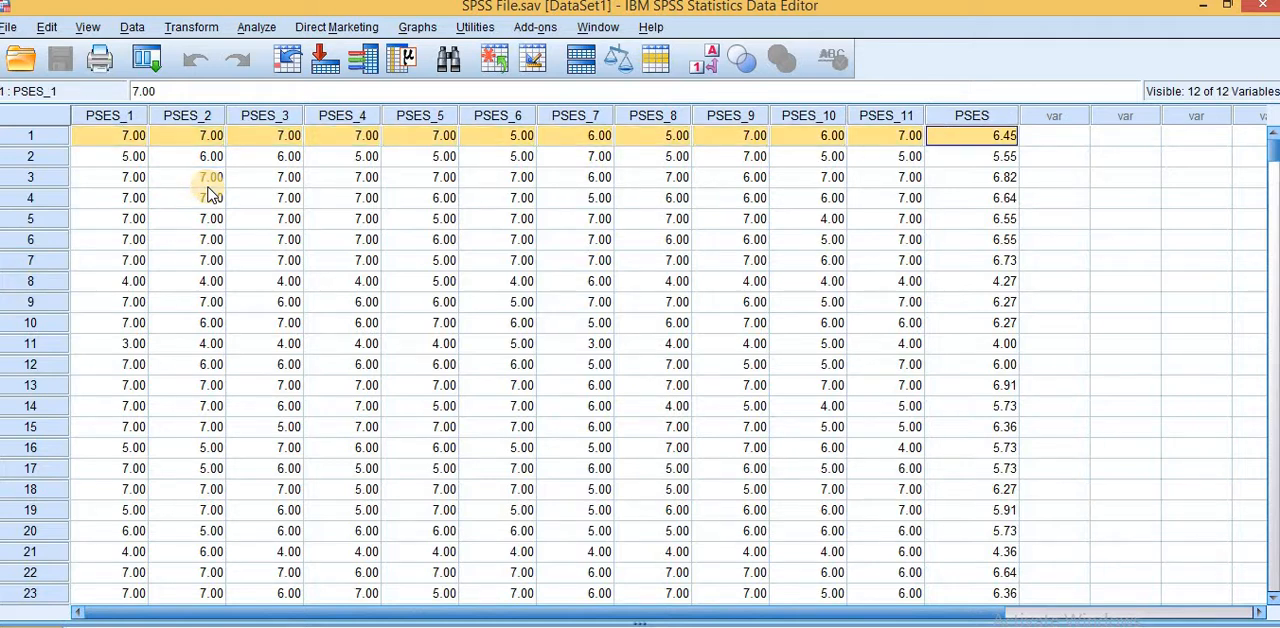
key("Left")
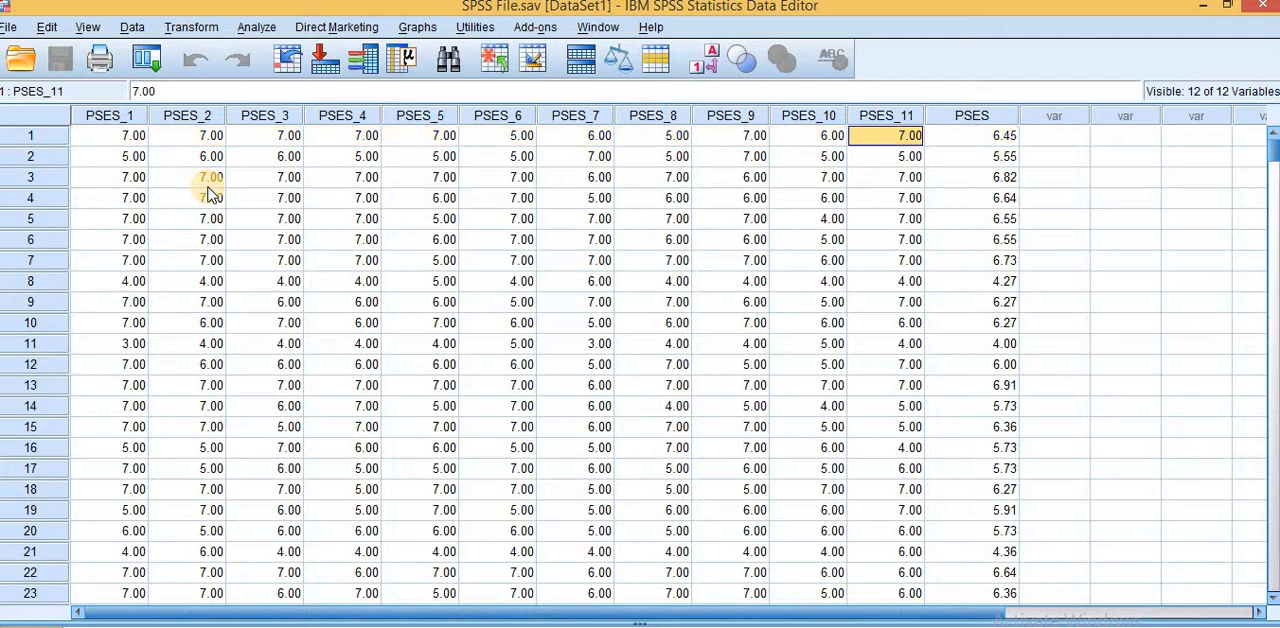
key("Home")
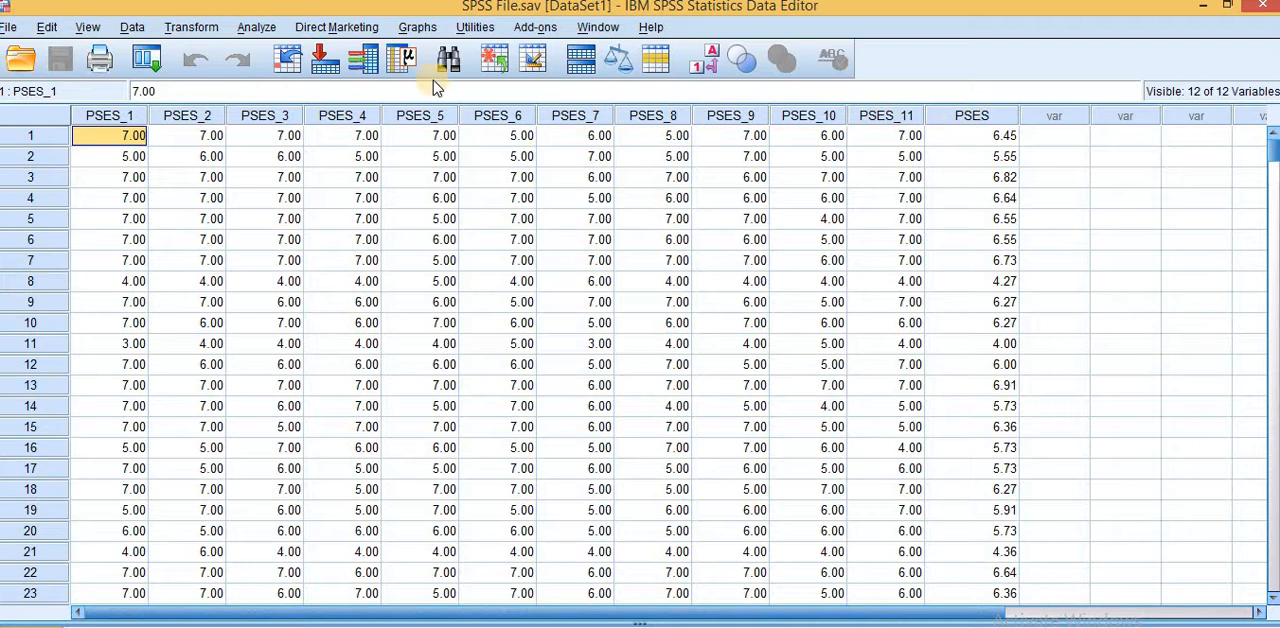
Step: Open the dimension reduction Factor Analysis setup and remove PSES and PSES_11 from the analysis variables
left_click(255, 30)
mouse_move(303, 262)
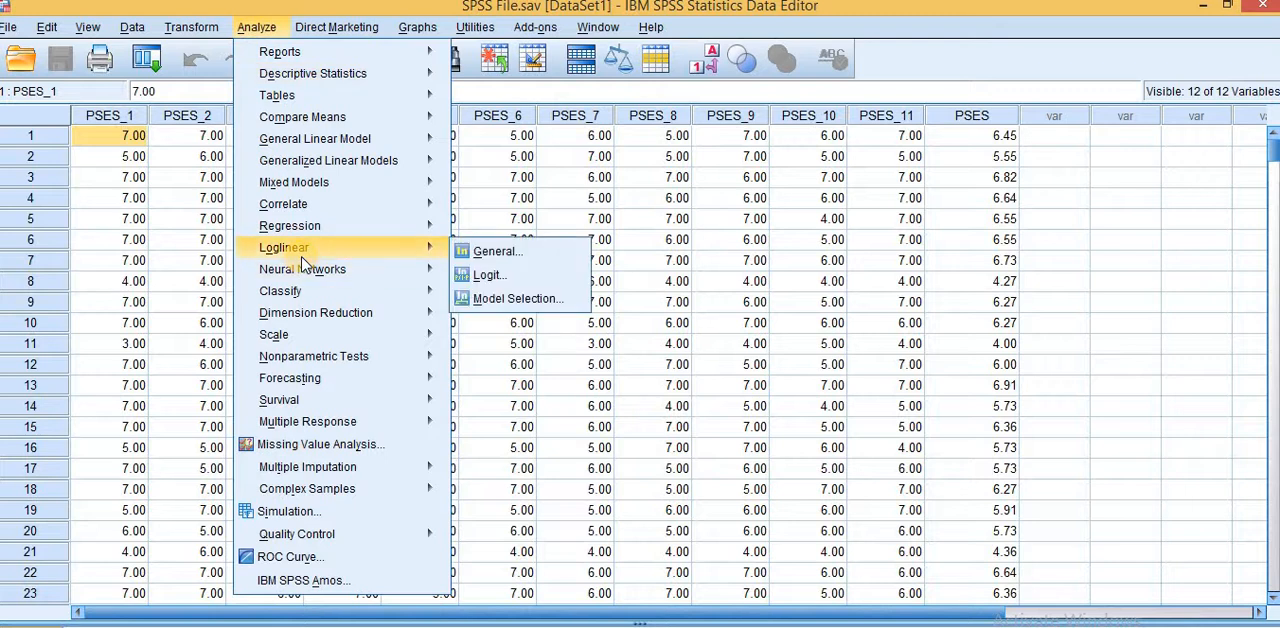
mouse_move(329, 313)
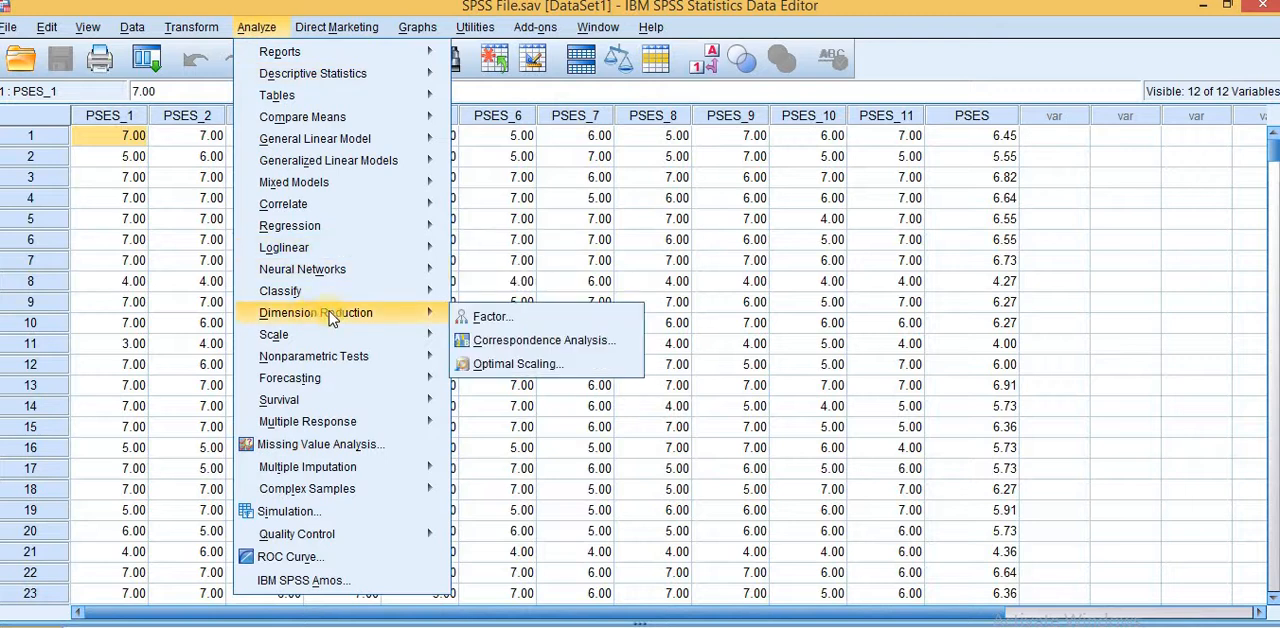
left_click(504, 318)
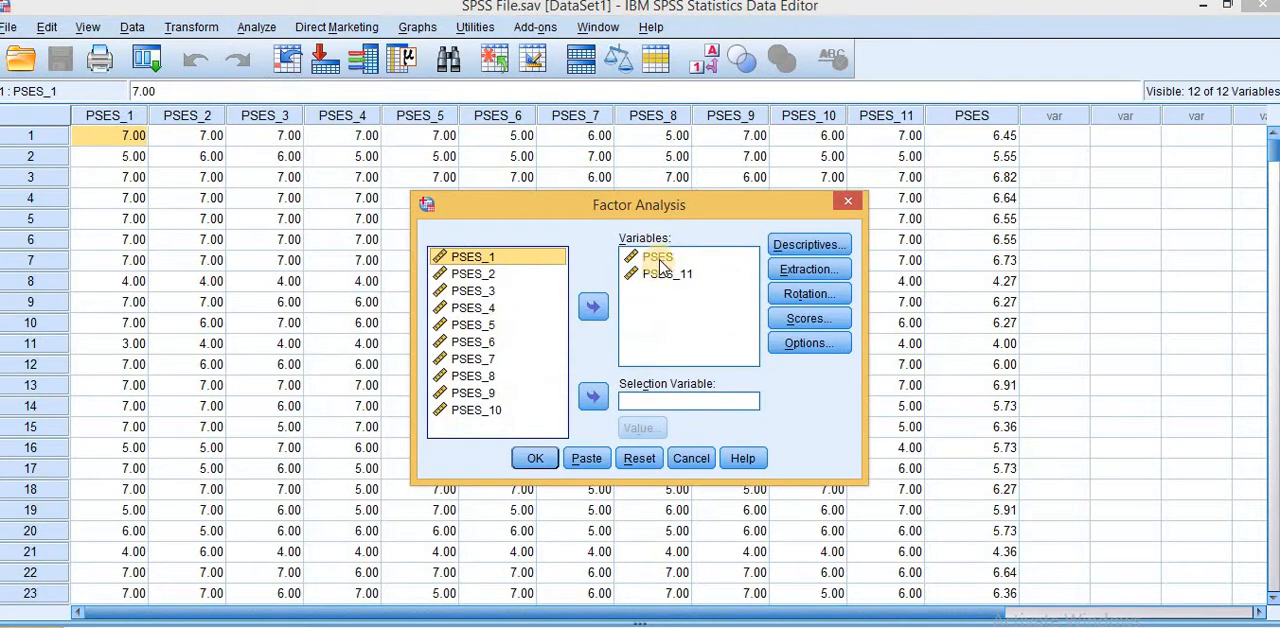
left_click(648, 258)
left_click(660, 274, "shift")
left_click(593, 310)
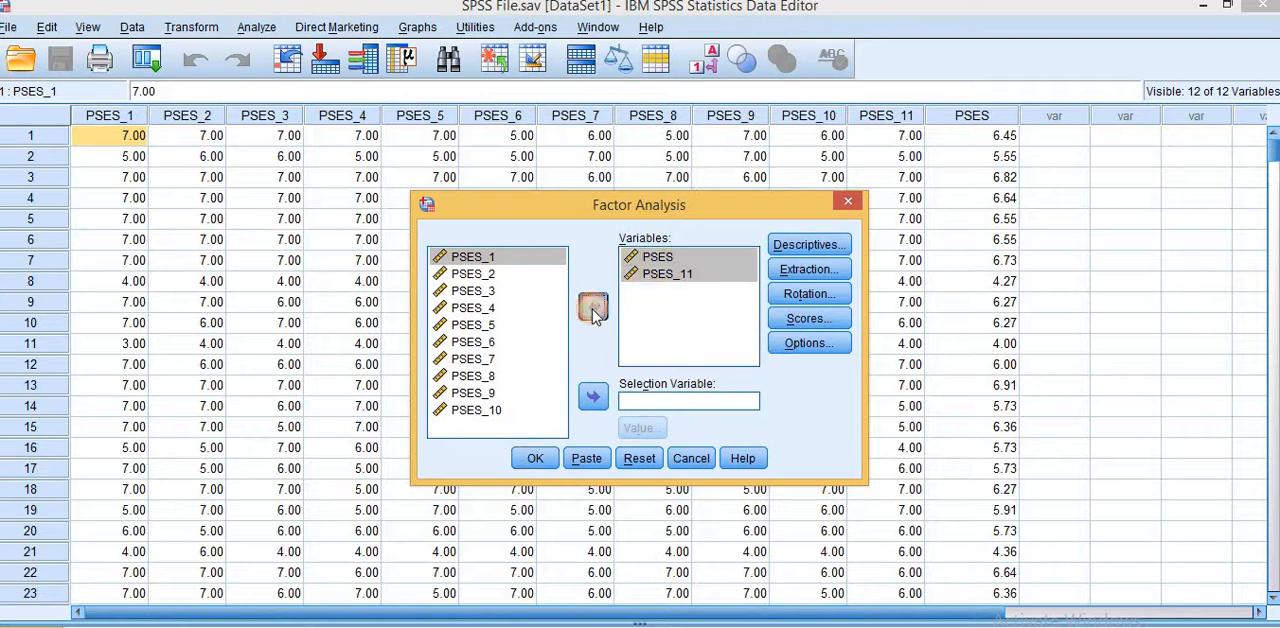
Step: Add all eleven items, PSES_1 through PSES_11, as the factor analysis variables, leaving out PSES
scroll(475, 262, "up", 1)
left_click(475, 262)
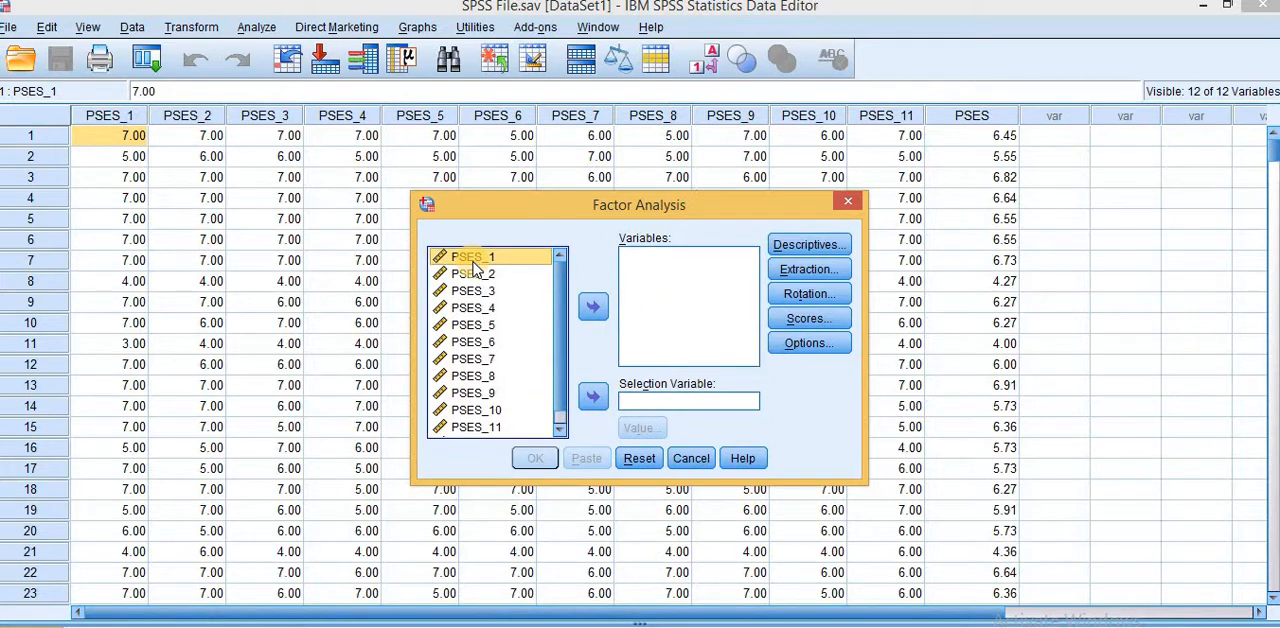
key("shift+Down")
key("shift+Down")
key("shift+Down")
key("shift+Down")
key("shift+Down")
key("shift+Down")
key("shift+Down")
key("shift+Down")
key("shift+Down")
key("shift+Down")
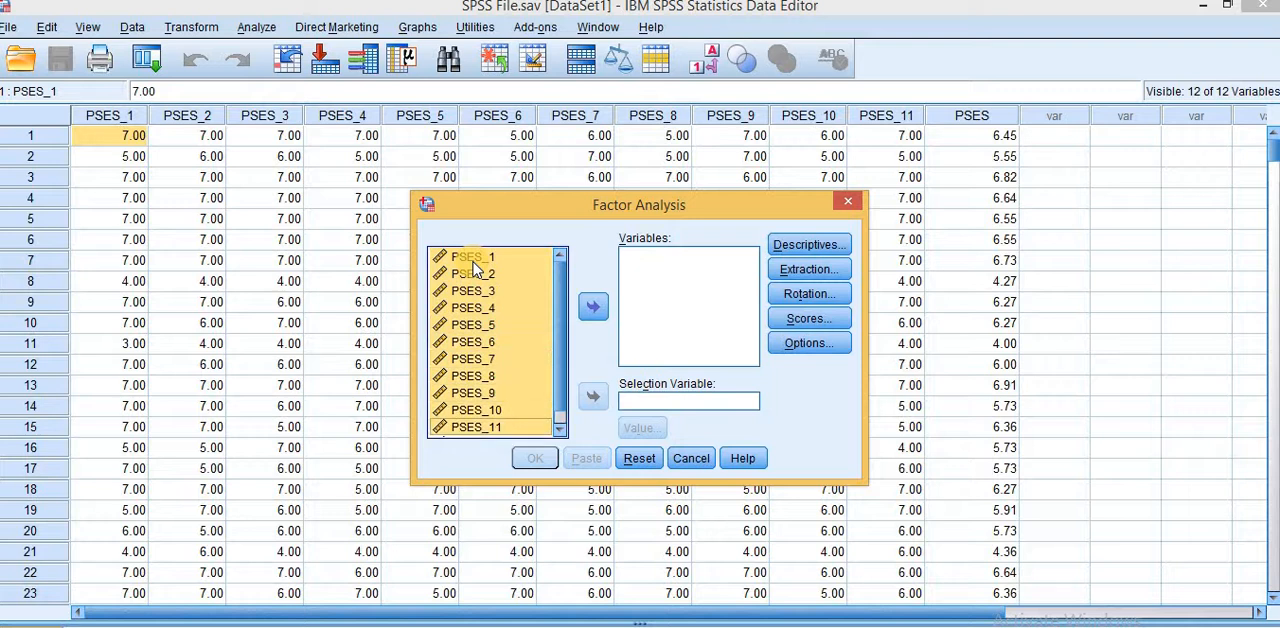
left_click(593, 303)
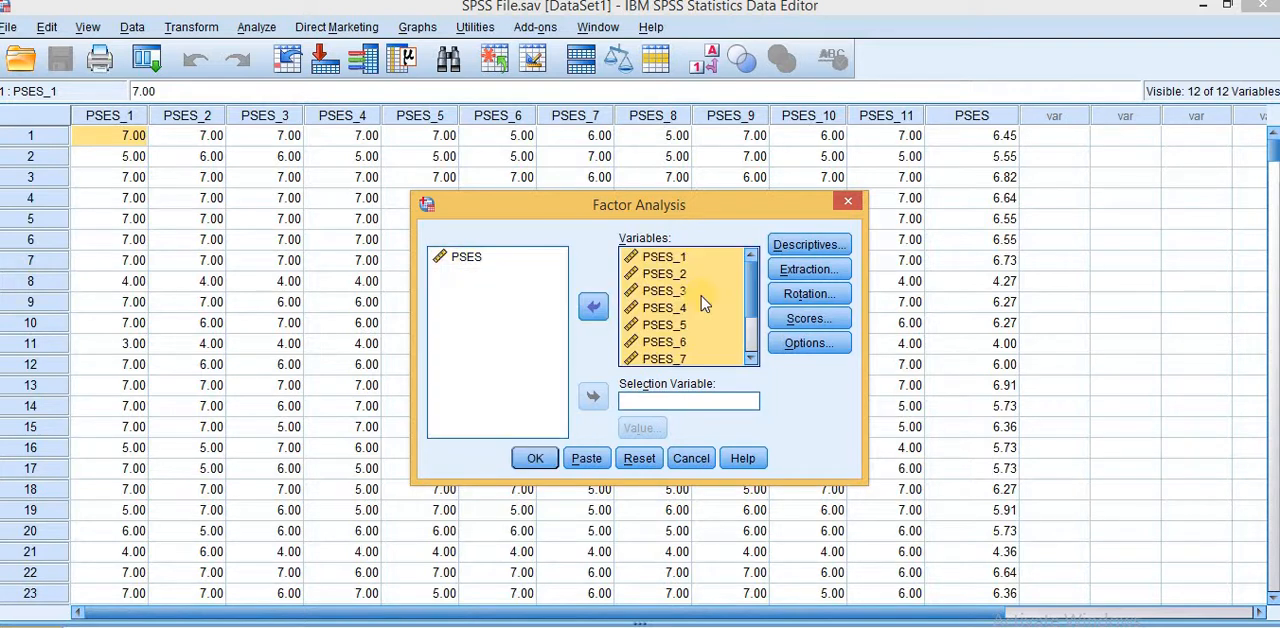
left_click(751, 357)
left_click(751, 357)
double_click(751, 357)
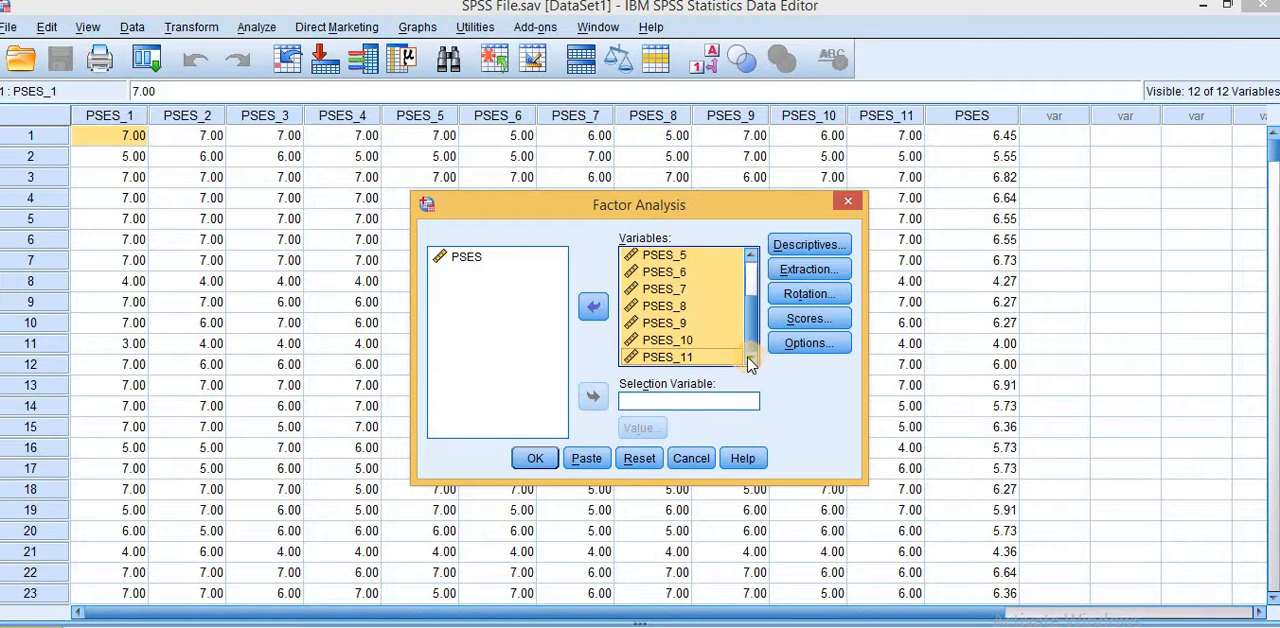
Step: Accept descriptives including KMO and Bartlett's test of sphericity, and principal components extraction based on eigenvalues greater than 1
left_click(815, 250)
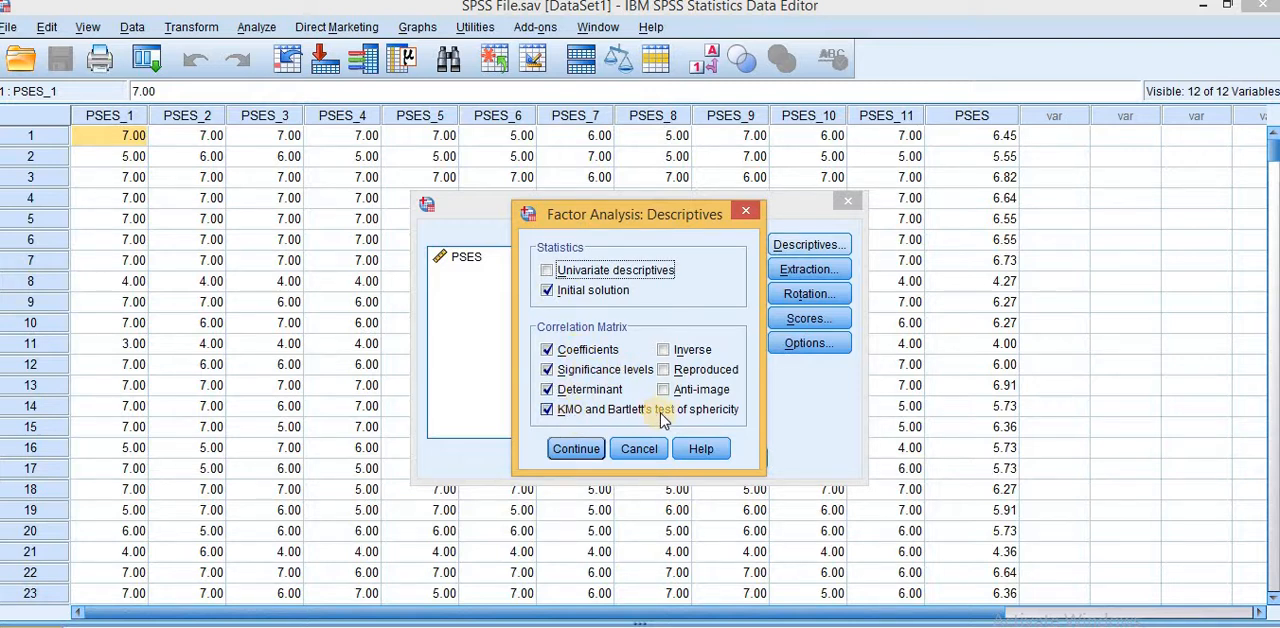
left_click(575, 447)
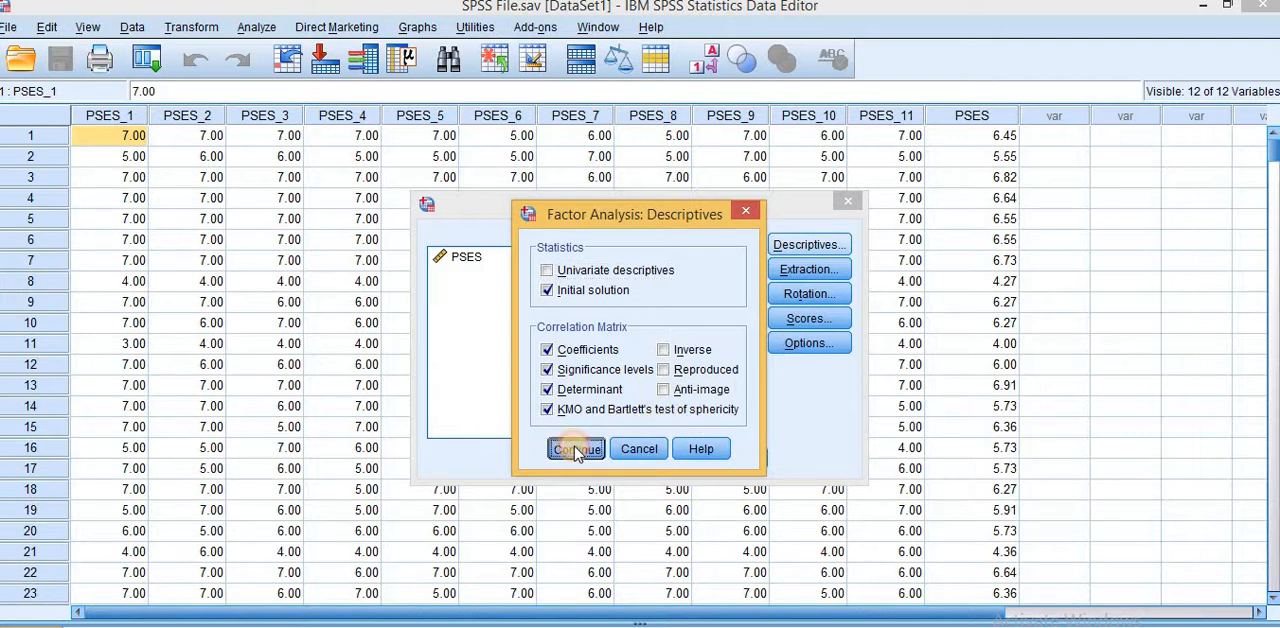
left_click(805, 275)
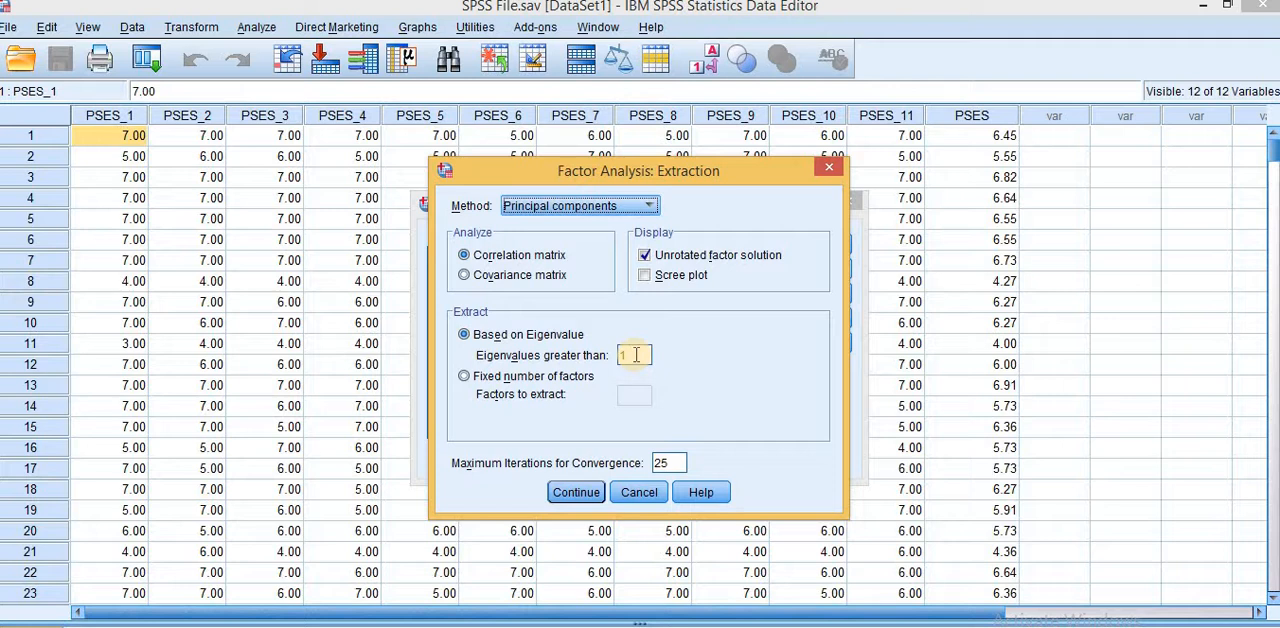
left_click(577, 496)
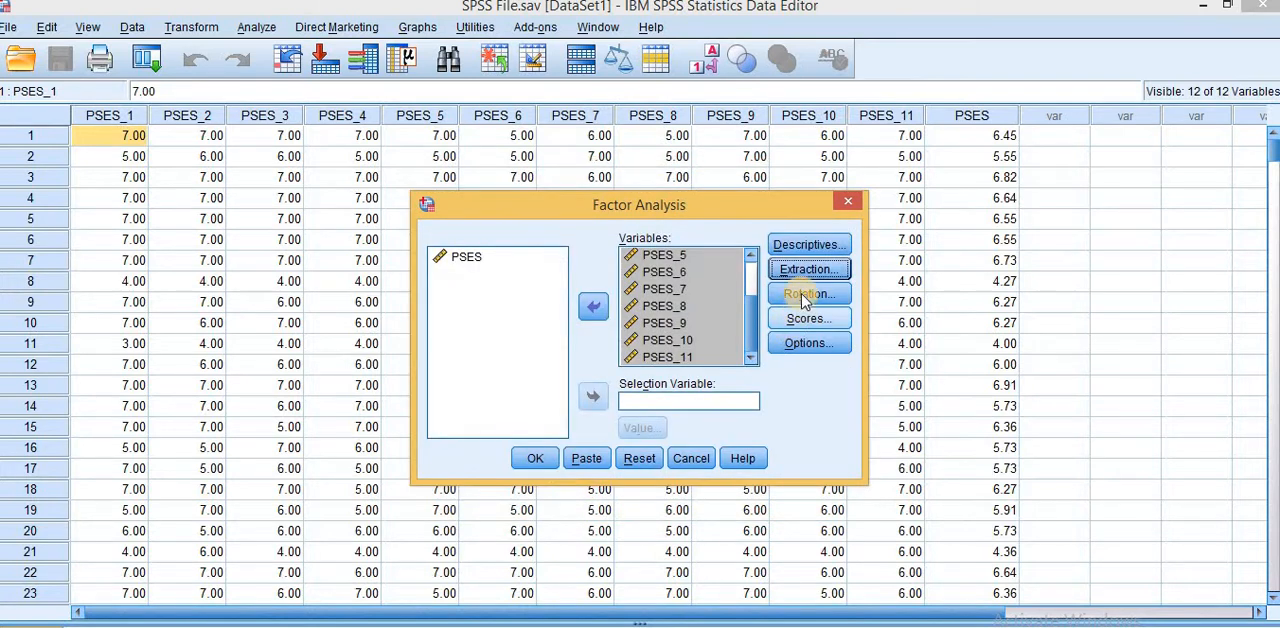
Step: Accept Varimax rotation with the rotated solution displayed, and leave the factor scores settings without saving scores as variables
left_click(806, 295)
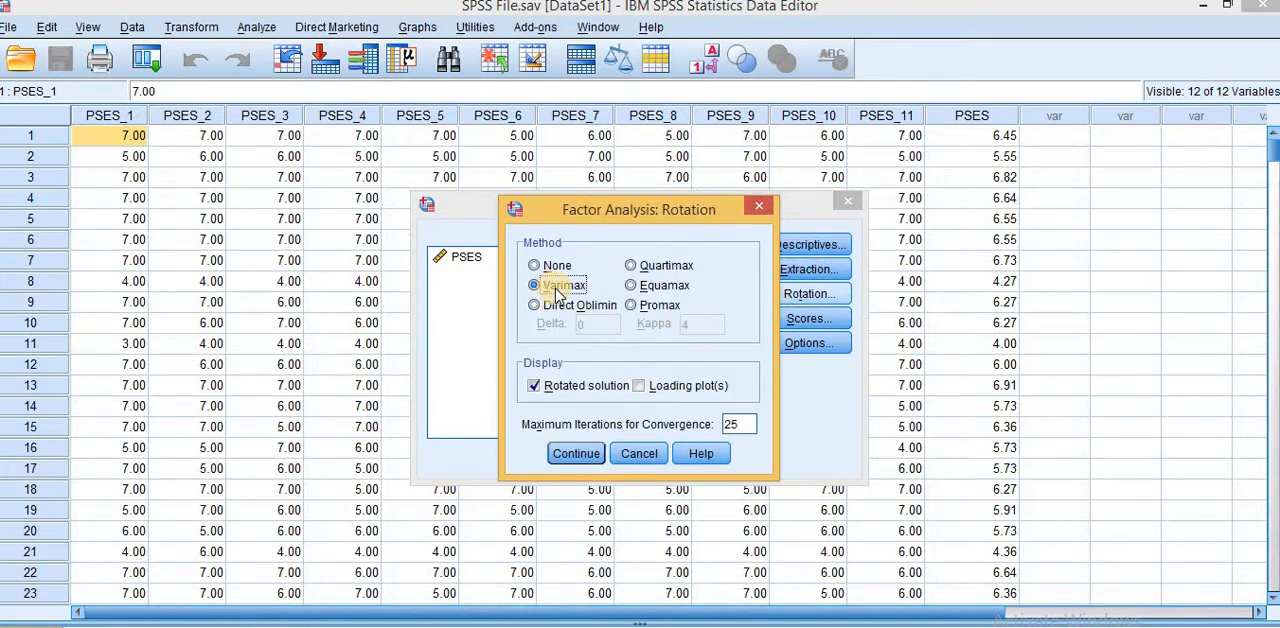
left_click(576, 454)
left_click(806, 322)
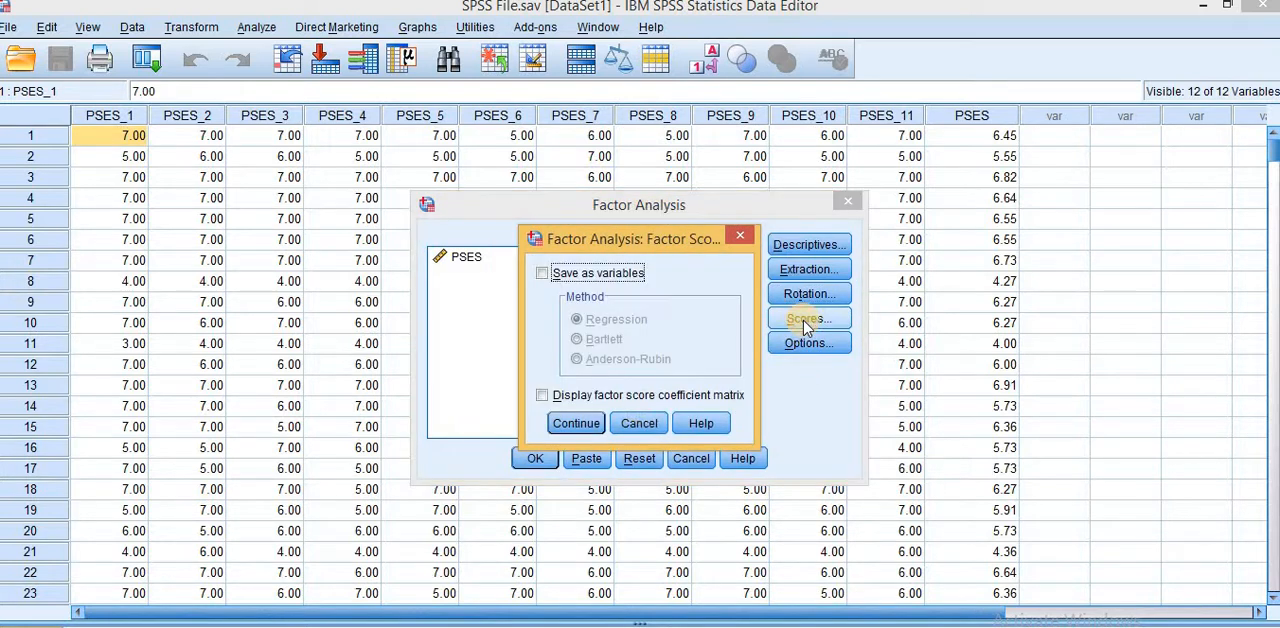
left_click(636, 426)
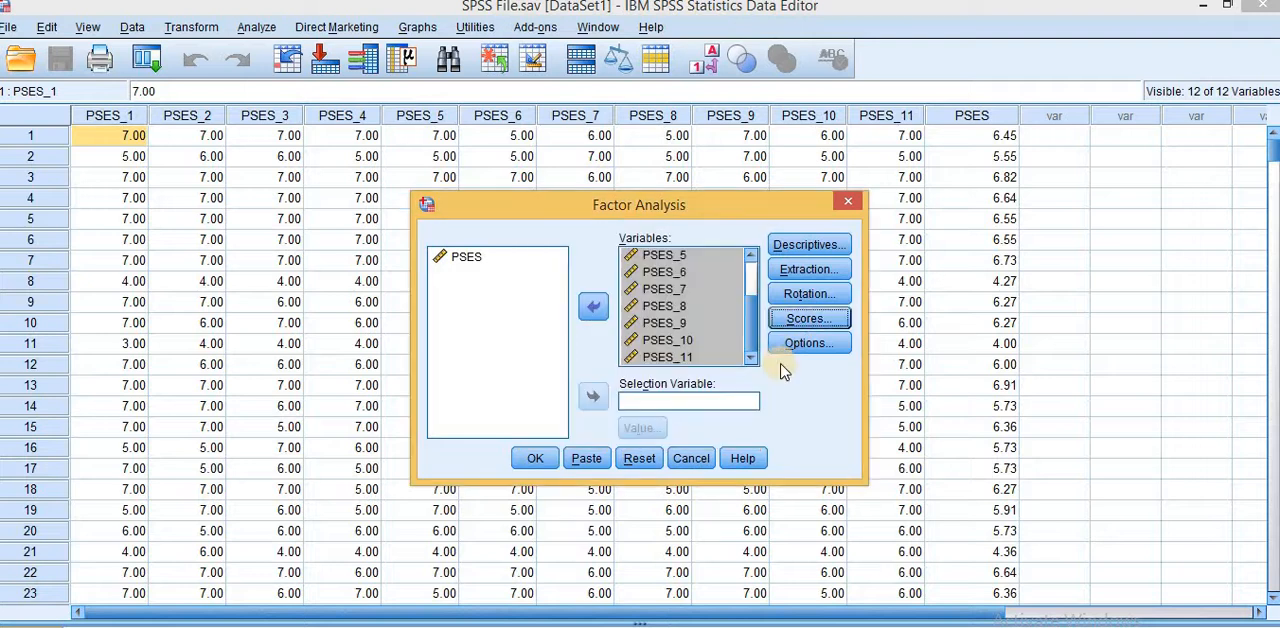
Step: Accept suppression of small coefficients below .4 with cases excluded listwise, and run the factor analysis
left_click(800, 348)
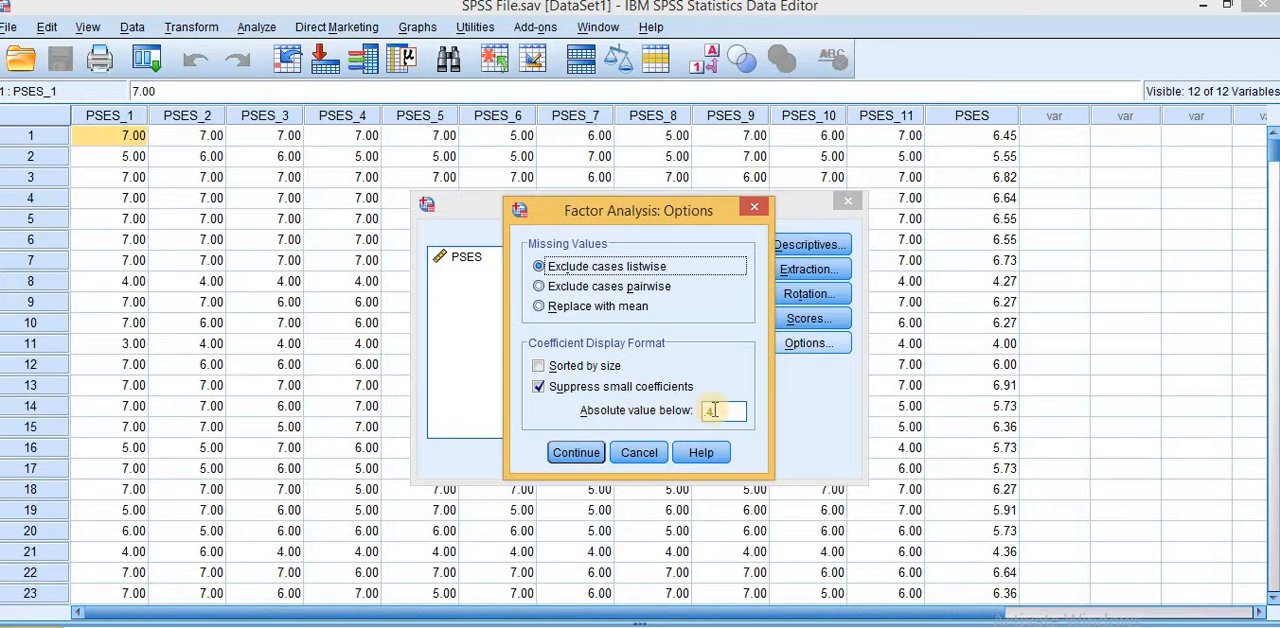
left_click(723, 412)
double_click(723, 412)
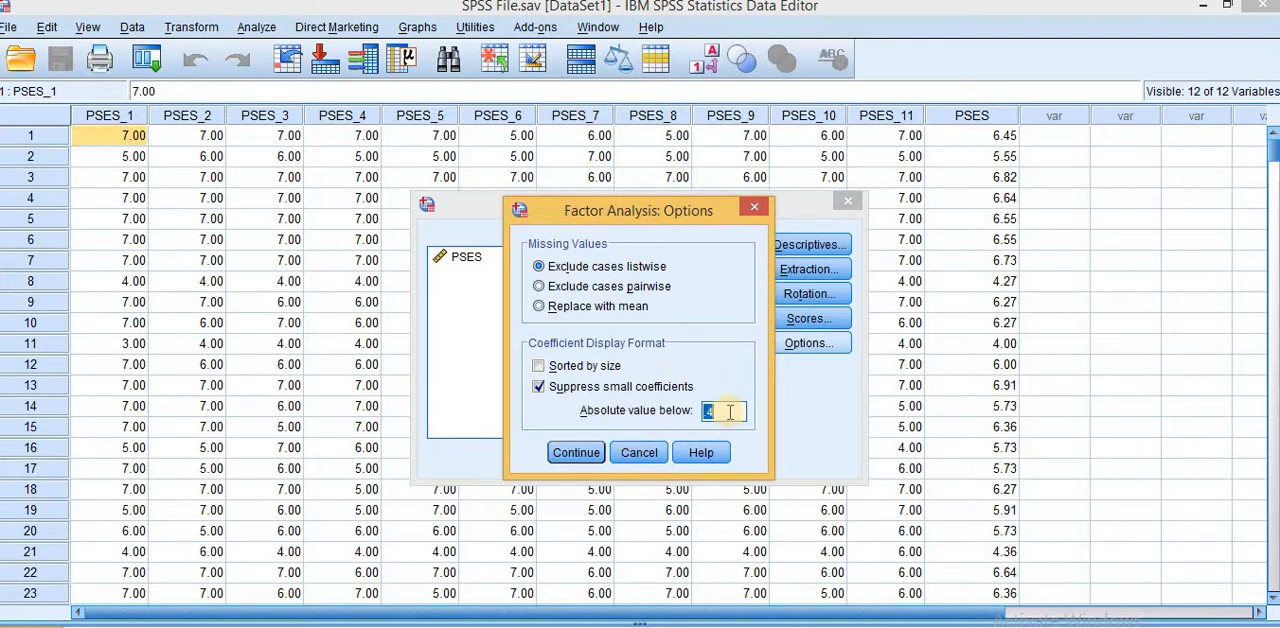
left_click(572, 455)
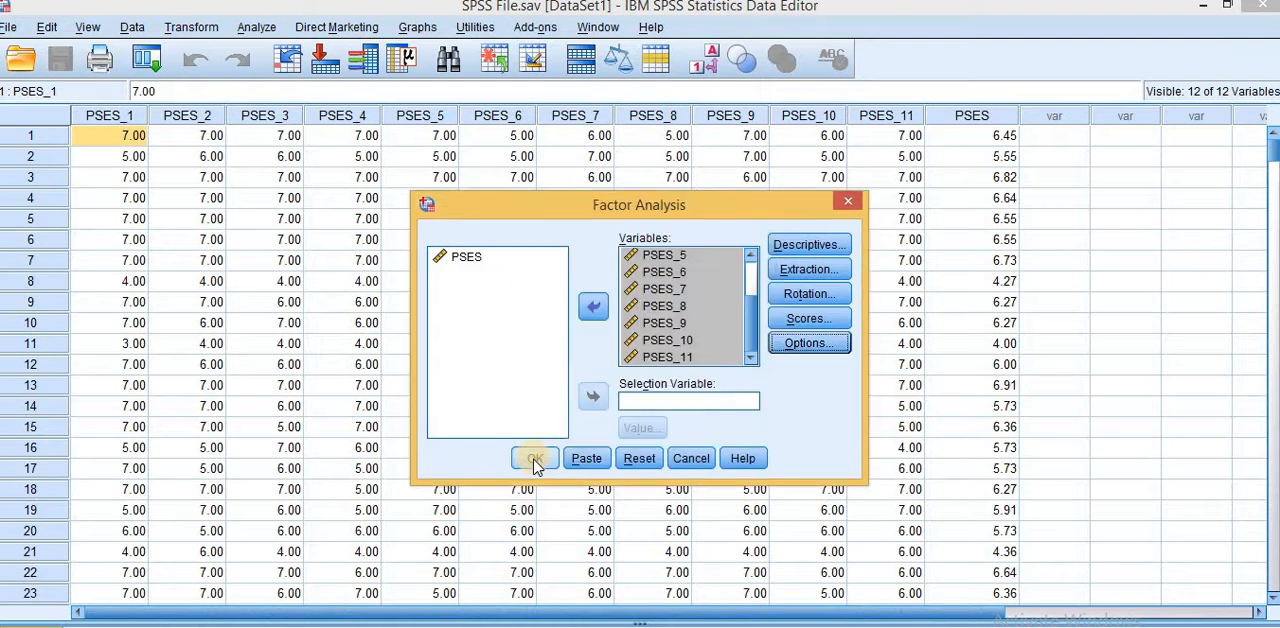
left_click(535, 460)
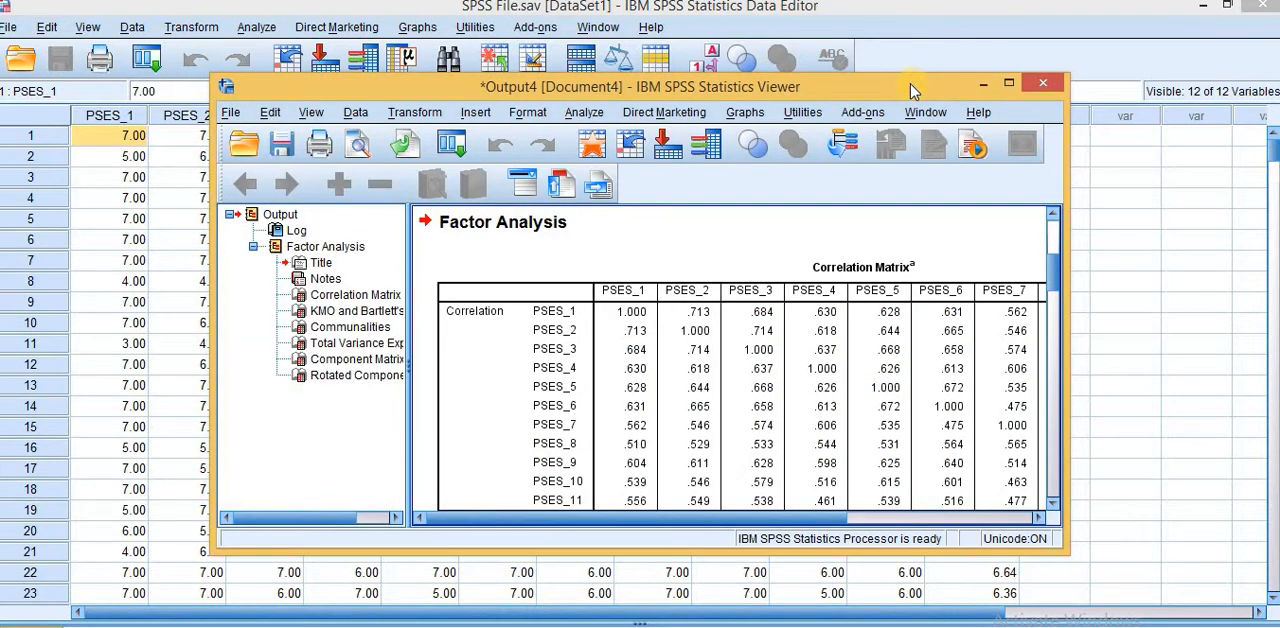
Step: Maximize the output viewer and examine the Correlation Matrix and the KMO and Bartlett's Test table
double_click(912, 88)
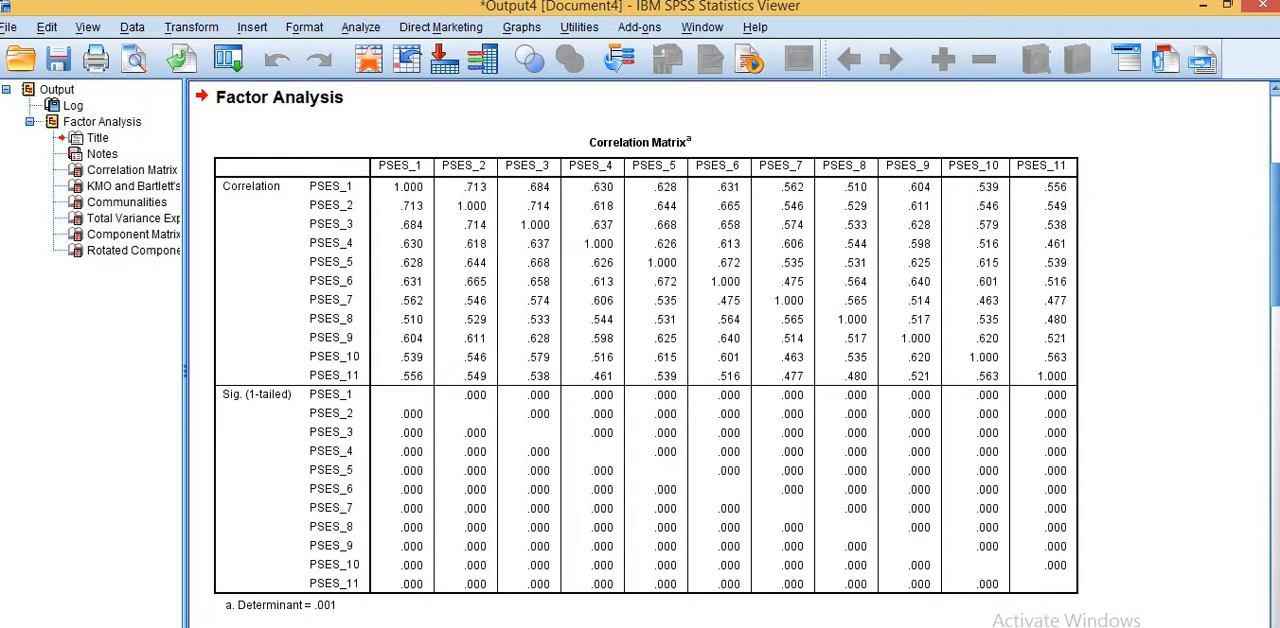
scroll(640, 350, "down", 5)
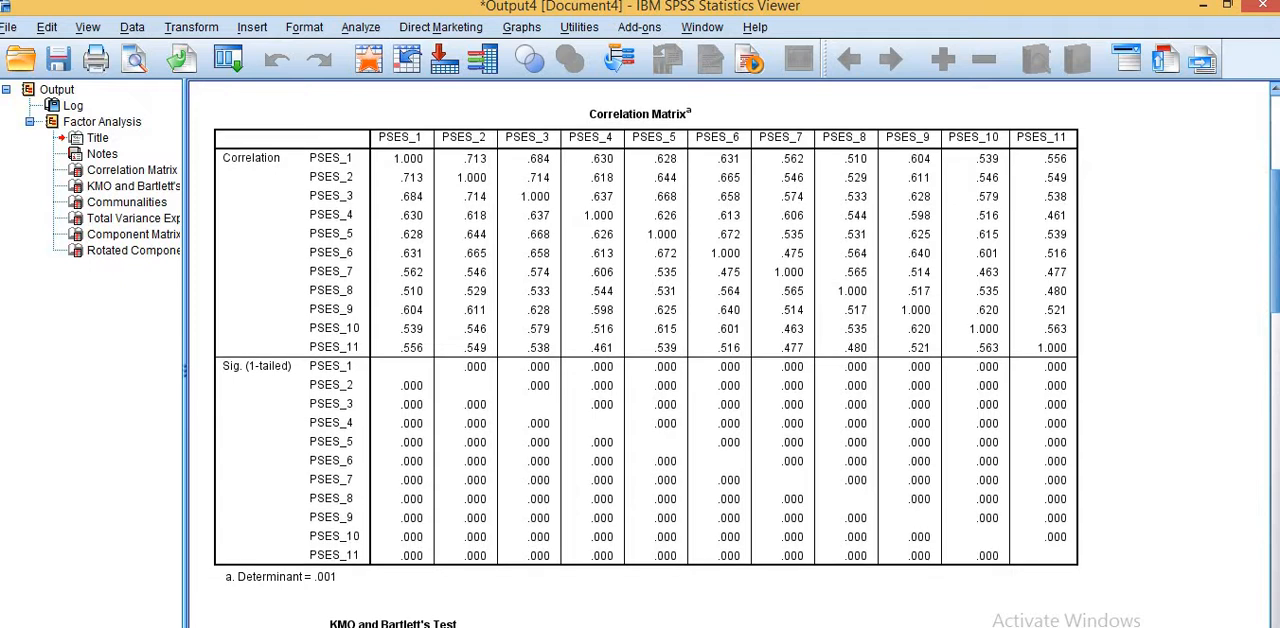
scroll(640, 350, "down", 1)
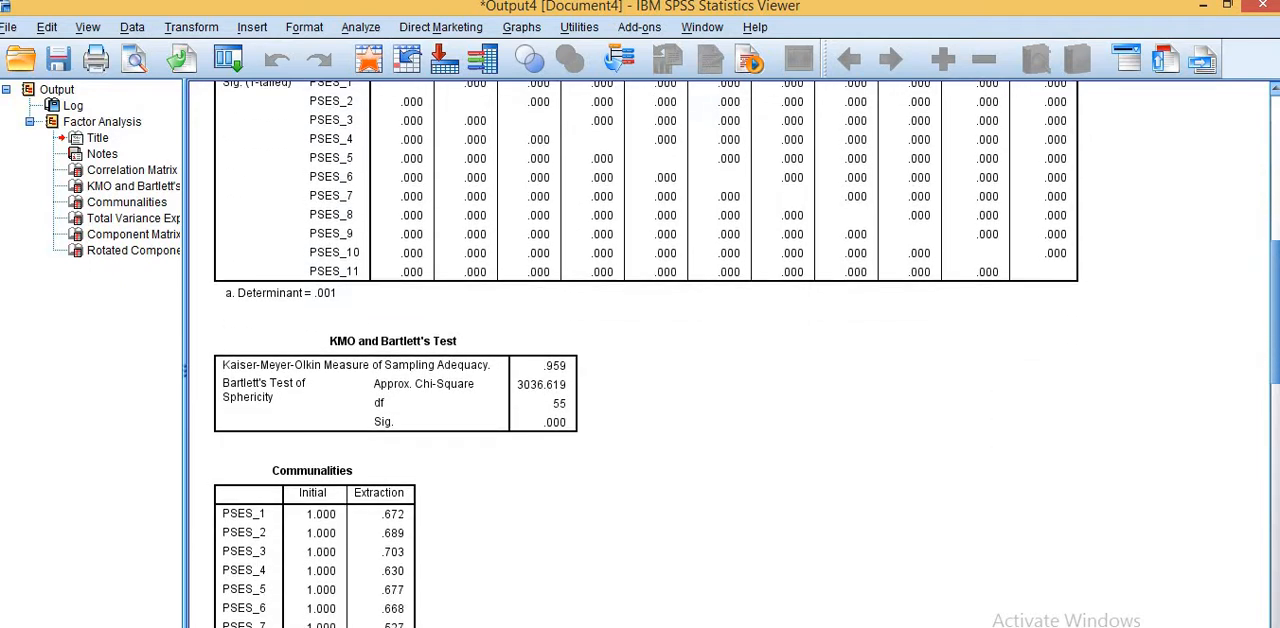
left_click(510, 362)
Step: Examine the Communalities extraction values and the eigenvalues in the Total Variance Explained table
scroll(617, 481, "down", 4)
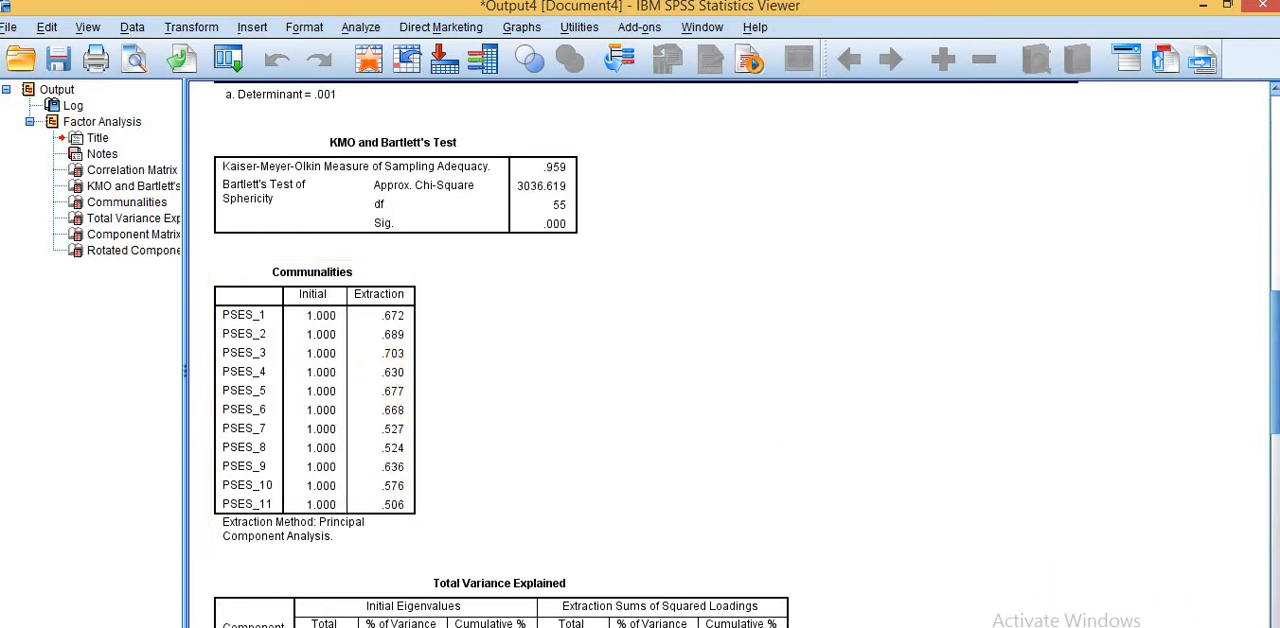
scroll(730, 354, "down", 5)
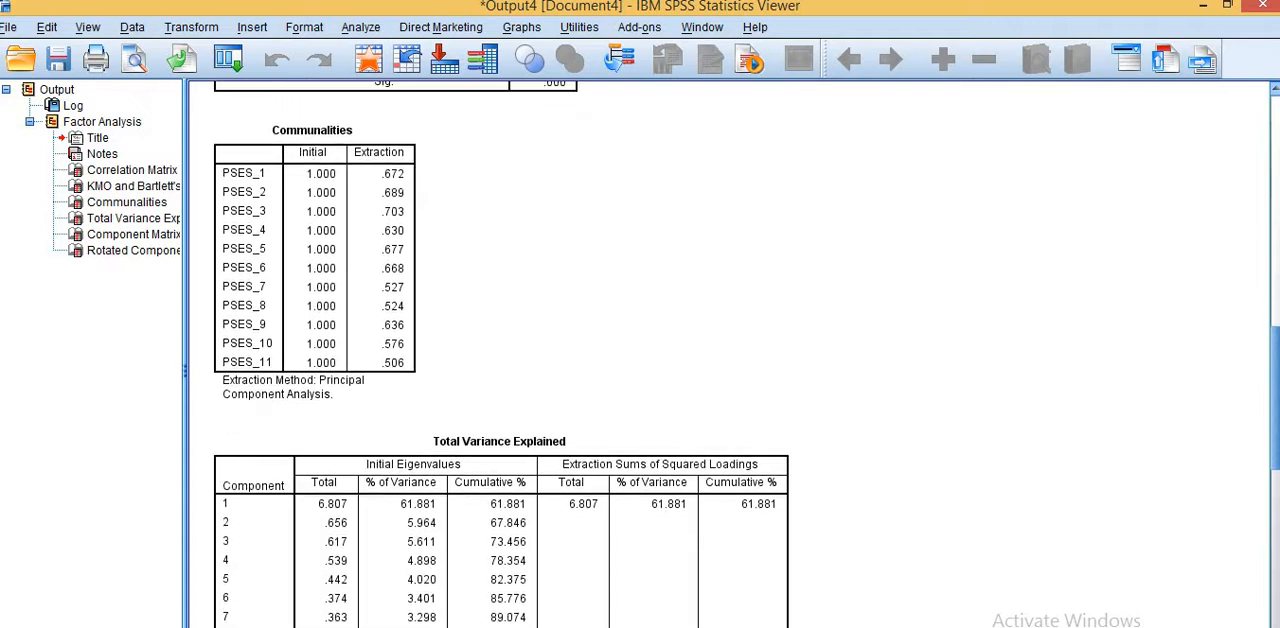
scroll(1040, 496, "down", 1)
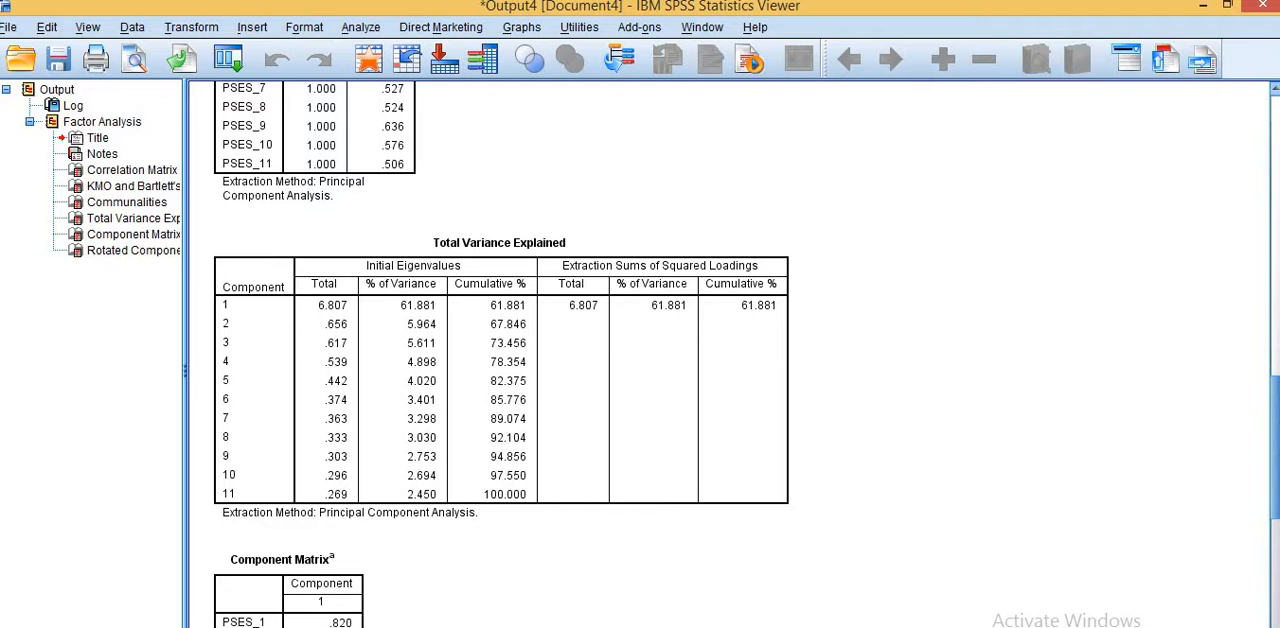
scroll(730, 354, "down", 2)
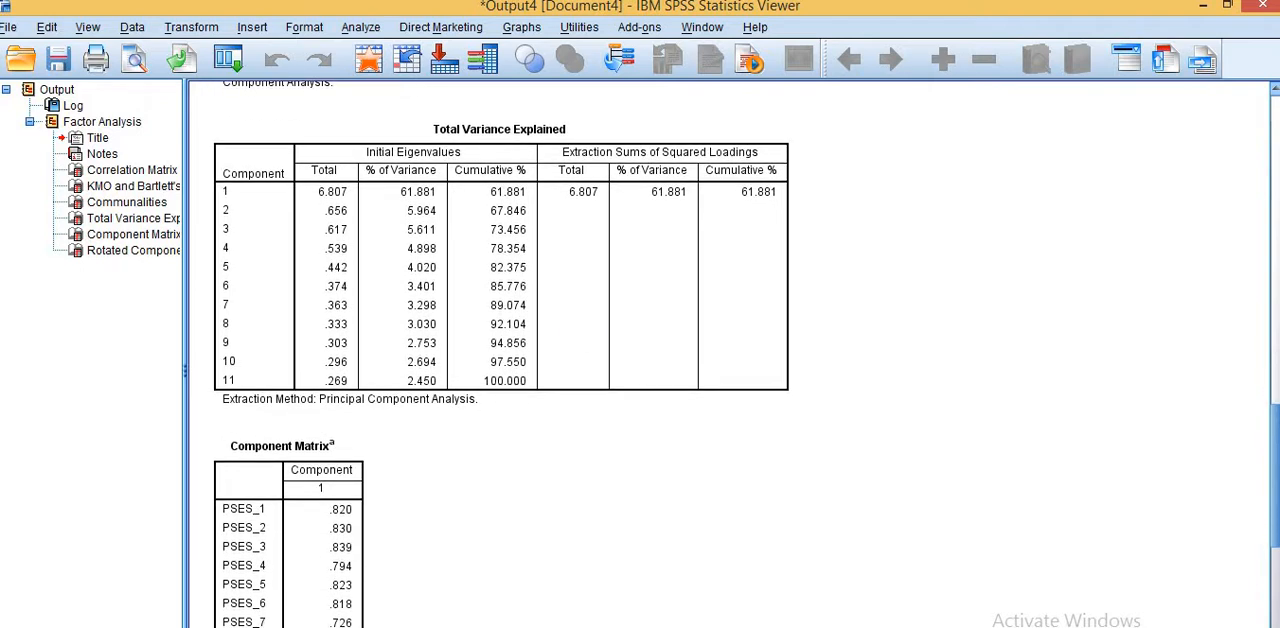
left_click(585, 330)
Step: Examine the loadings of PSES_1 to PSES_11 in the Component Matrix
scroll(786, 485, "down", 3)
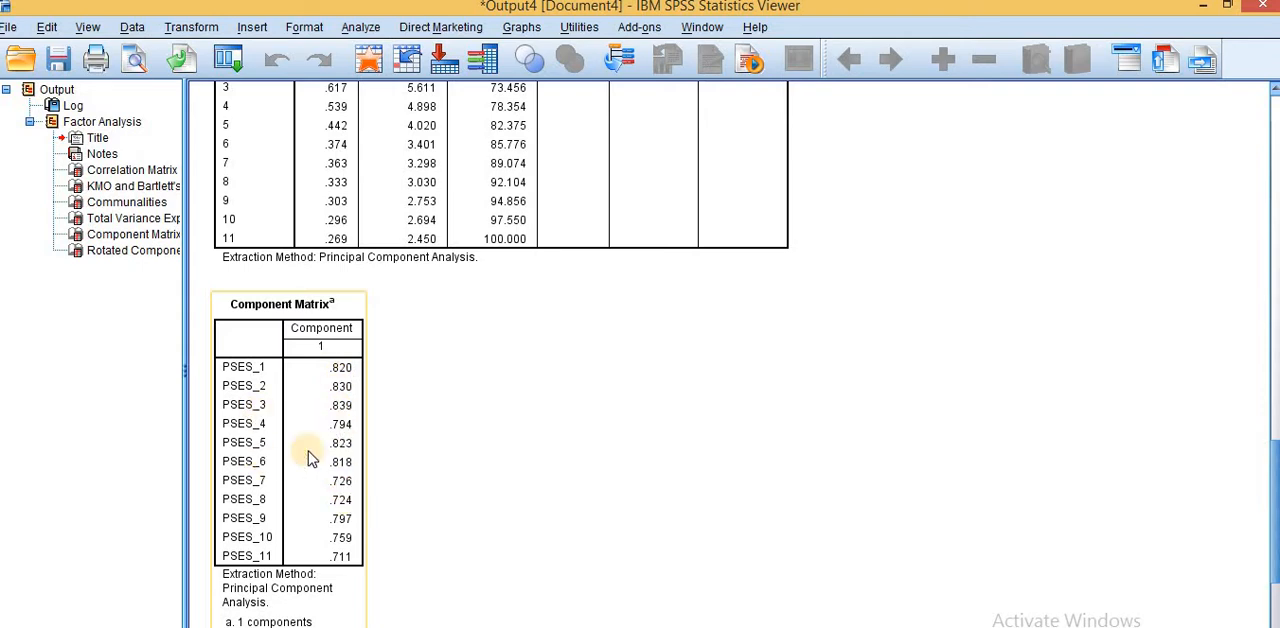
left_click(408, 450)
left_click(344, 420)
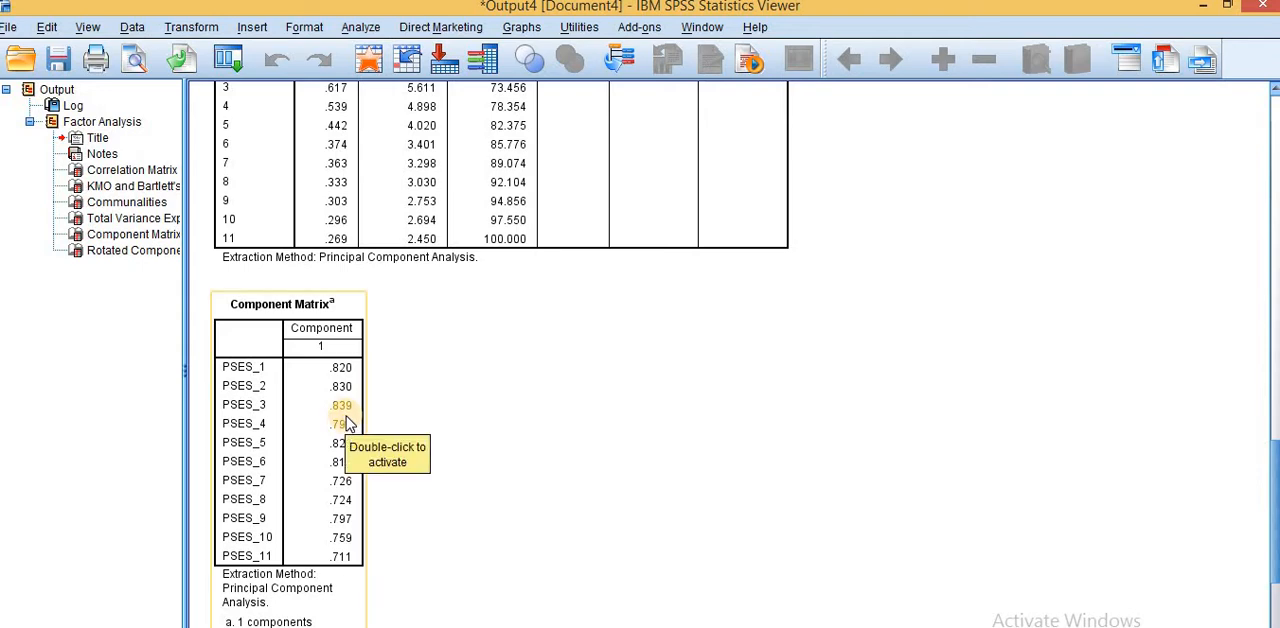
left_click(440, 414)
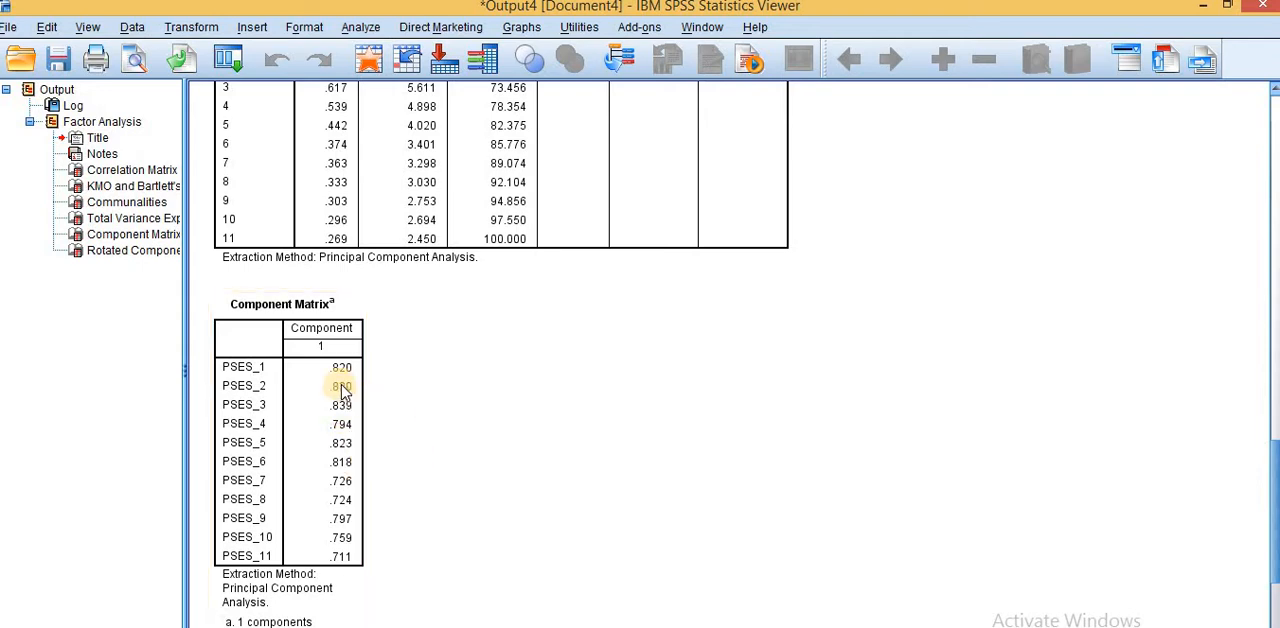
left_click(325, 379)
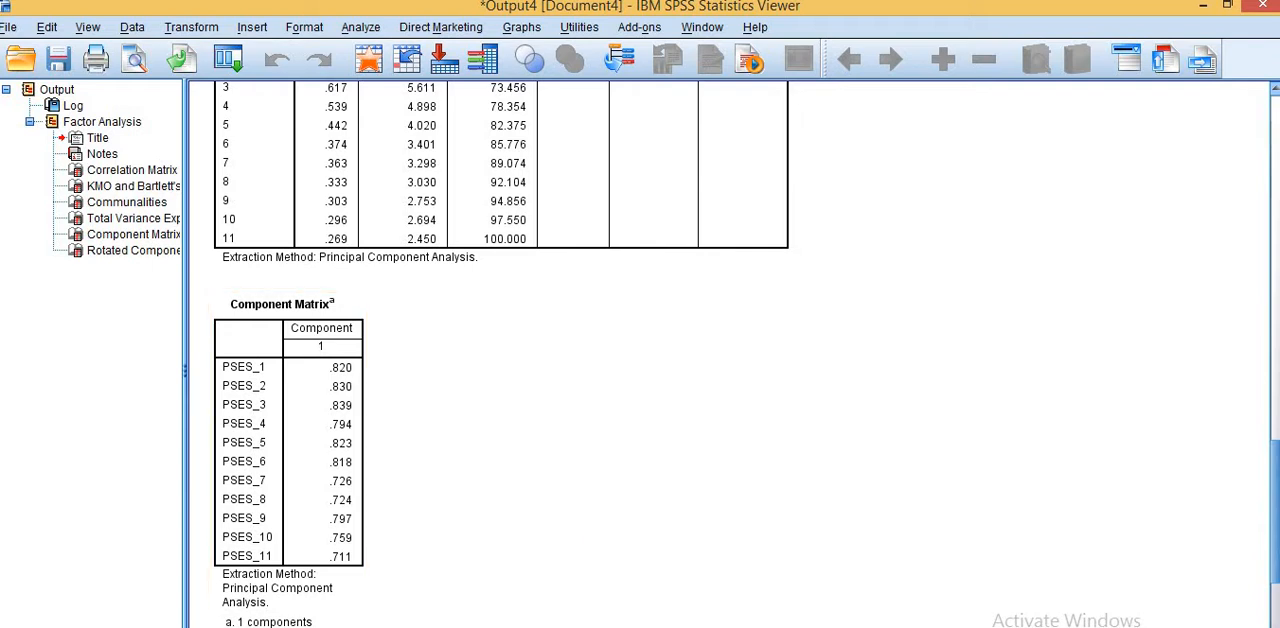
Step: Switch to the manuscript in Word to view its KMO and Bartlett's Test and Total Variance Explained tables
mouse_move(422, 627)
left_click(541, 618)
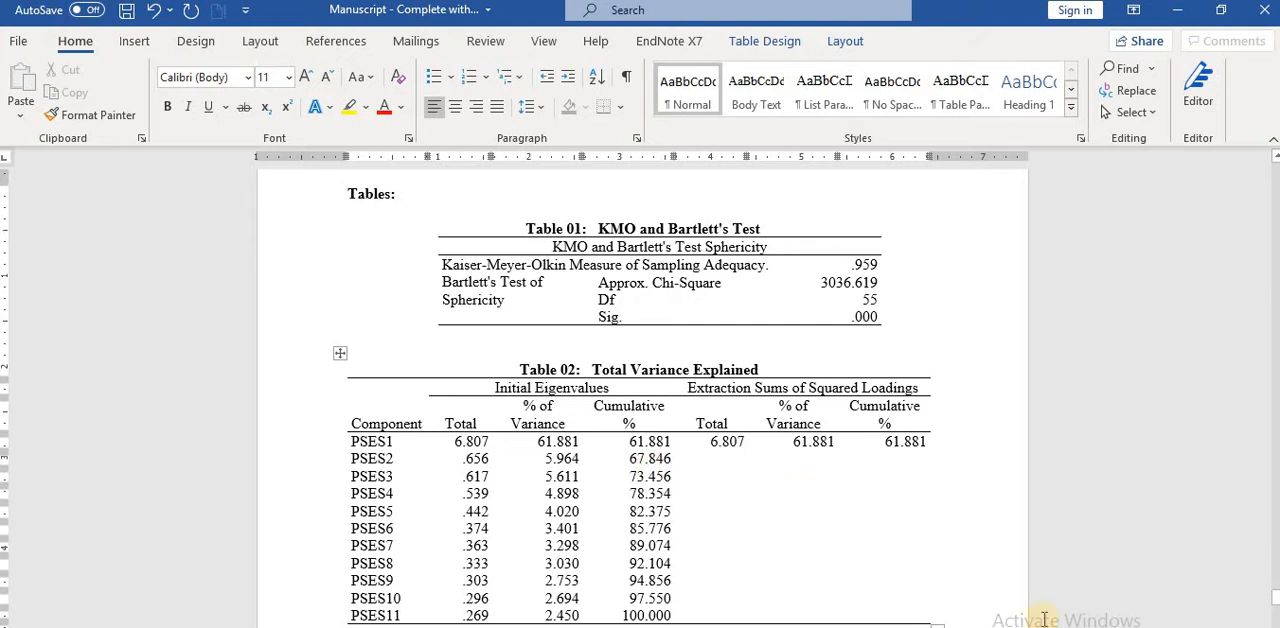
Step: Examine the manuscript's Total Variance Explained table and the Correlation Table for PSES1 to PSES11
scroll(640, 400, "down", 3)
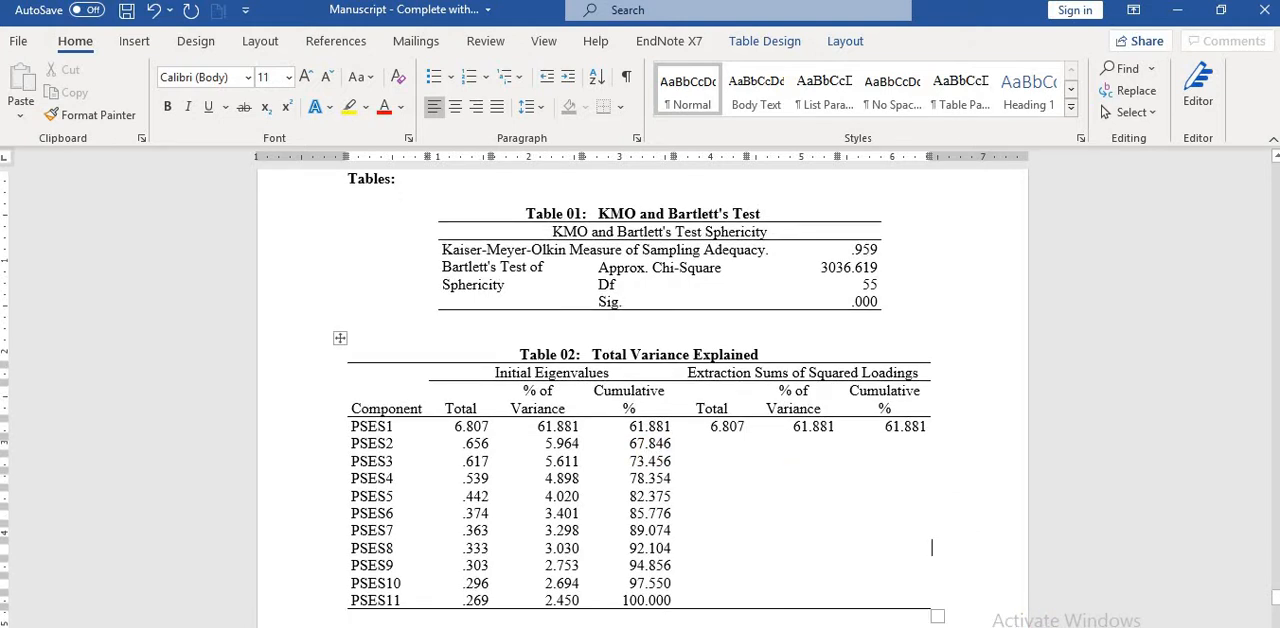
scroll(640, 400, "down", 4)
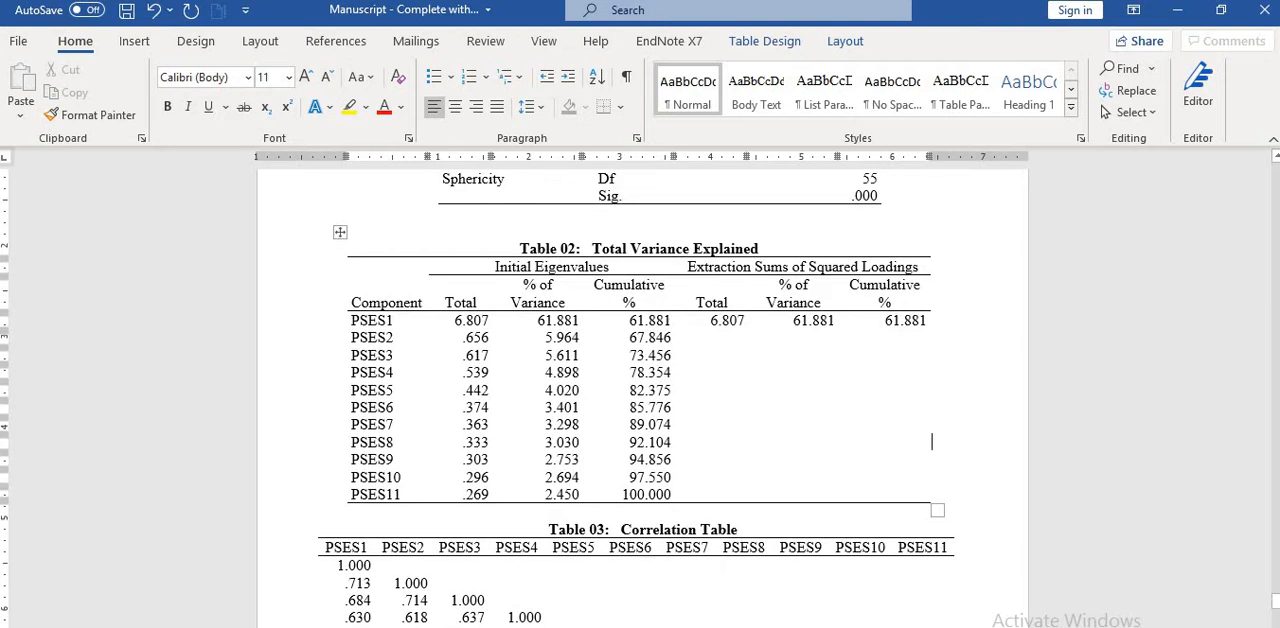
scroll(840, 345, "down", 3)
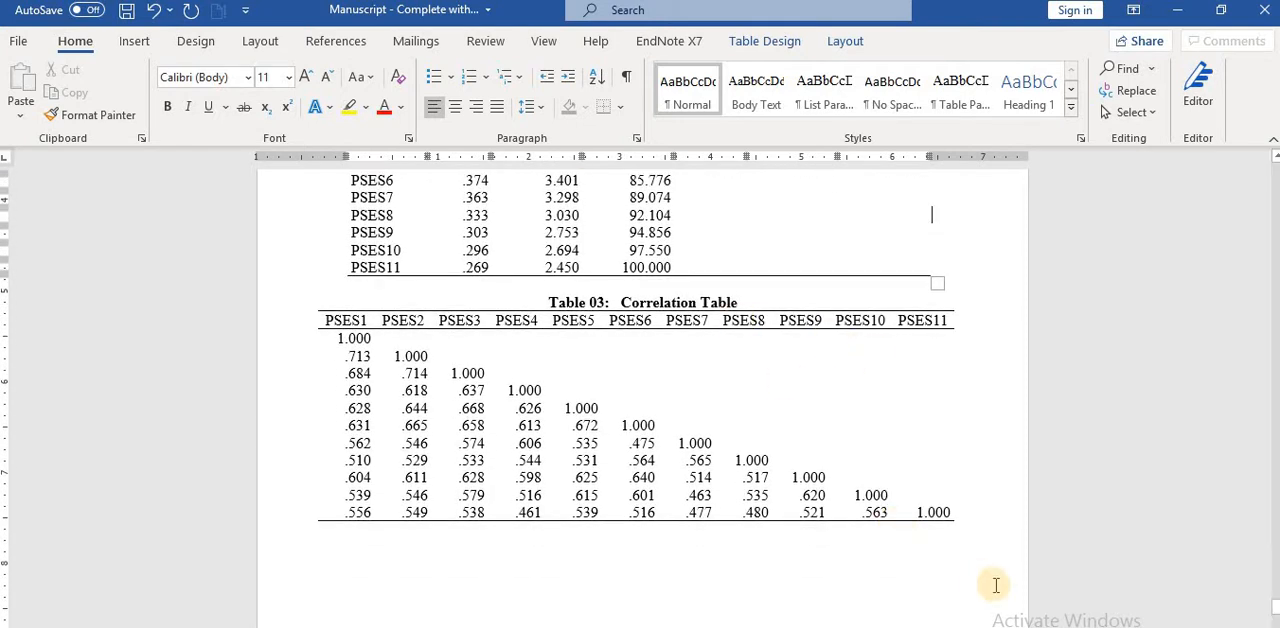
scroll(931, 214, "down", 1)
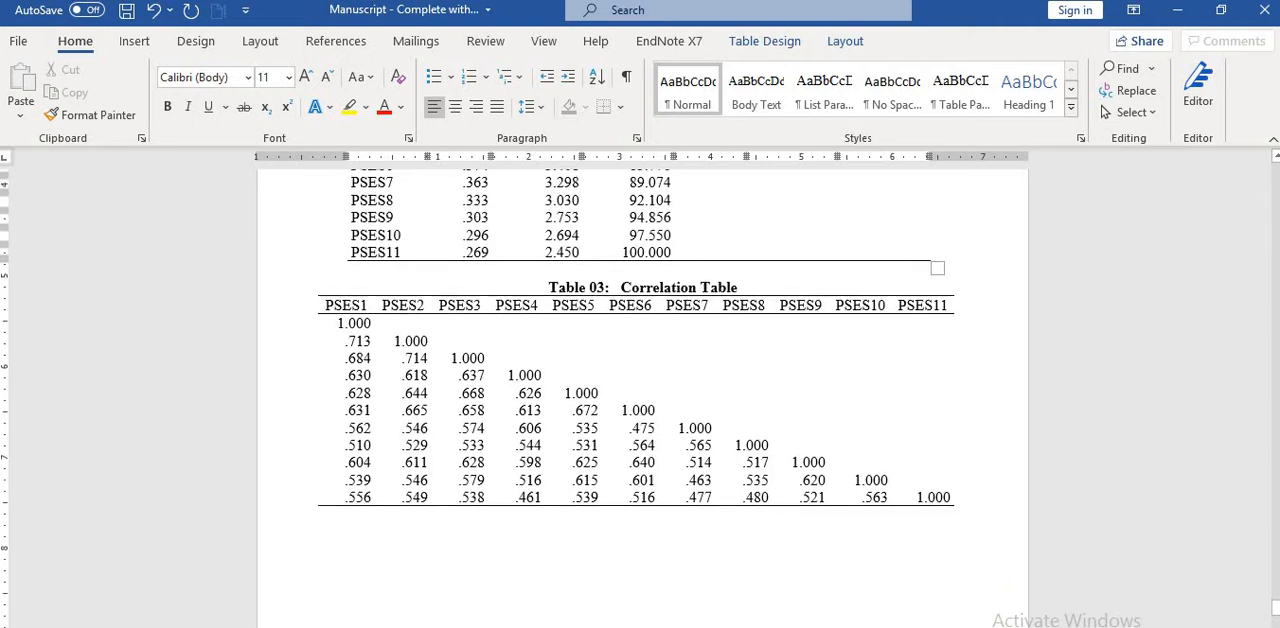
scroll(643, 398, "down", 9)
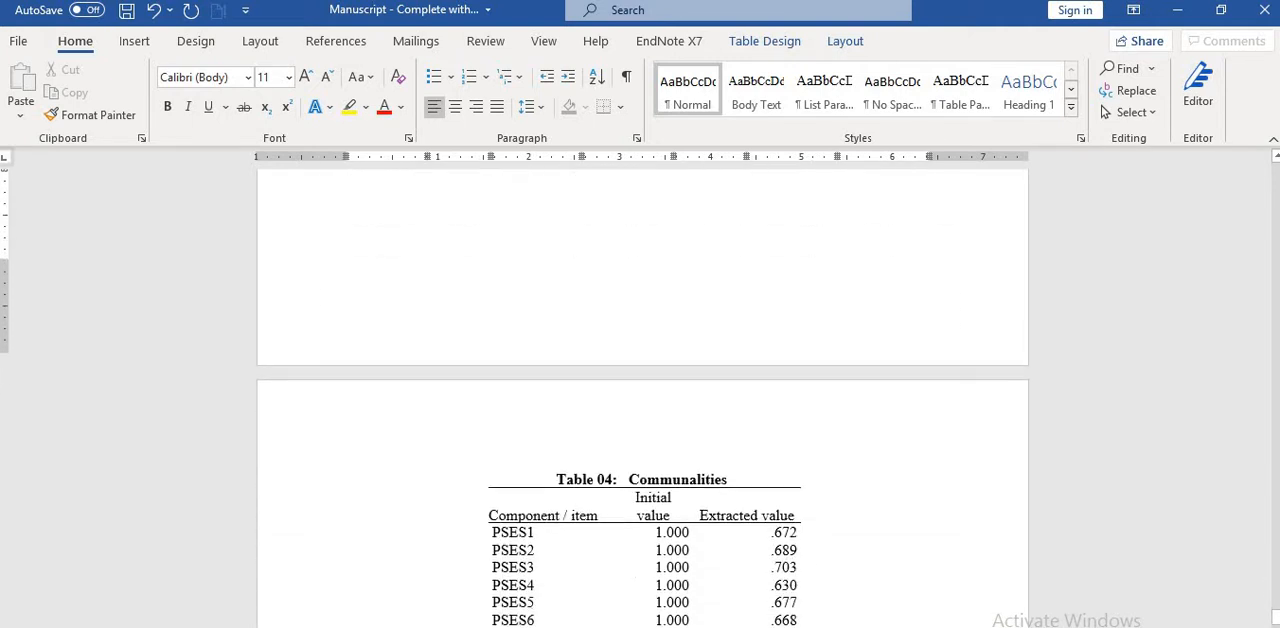
Step: Examine the manuscript's Communalities, Component Matrix and Reliability Statistics tables, including the reported Cronbach's α and number of items
scroll(643, 400, "down", 3)
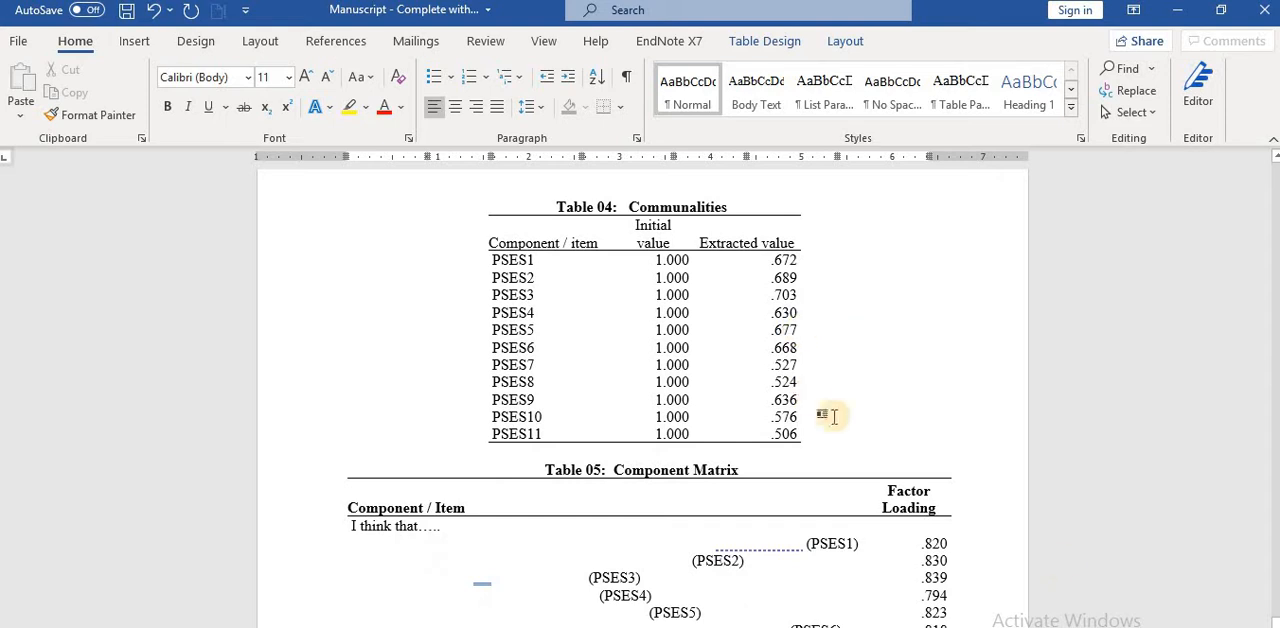
scroll(628, 383, "down", 4)
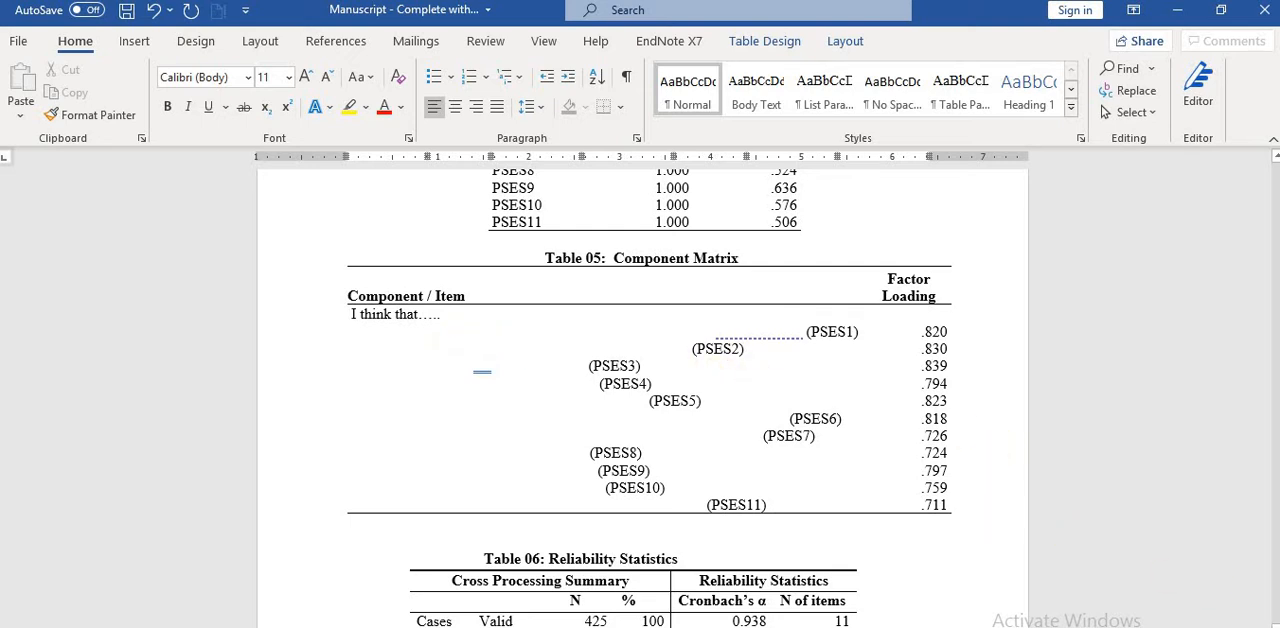
scroll(640, 400, "down", 3)
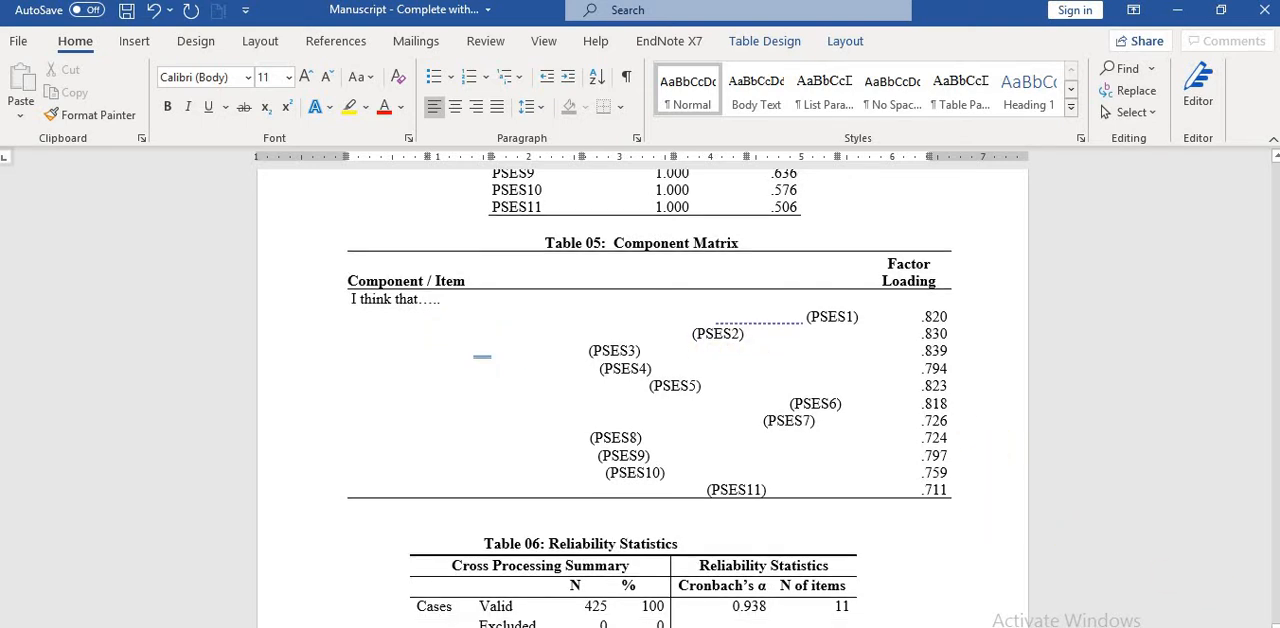
scroll(743, 457, "down", 2)
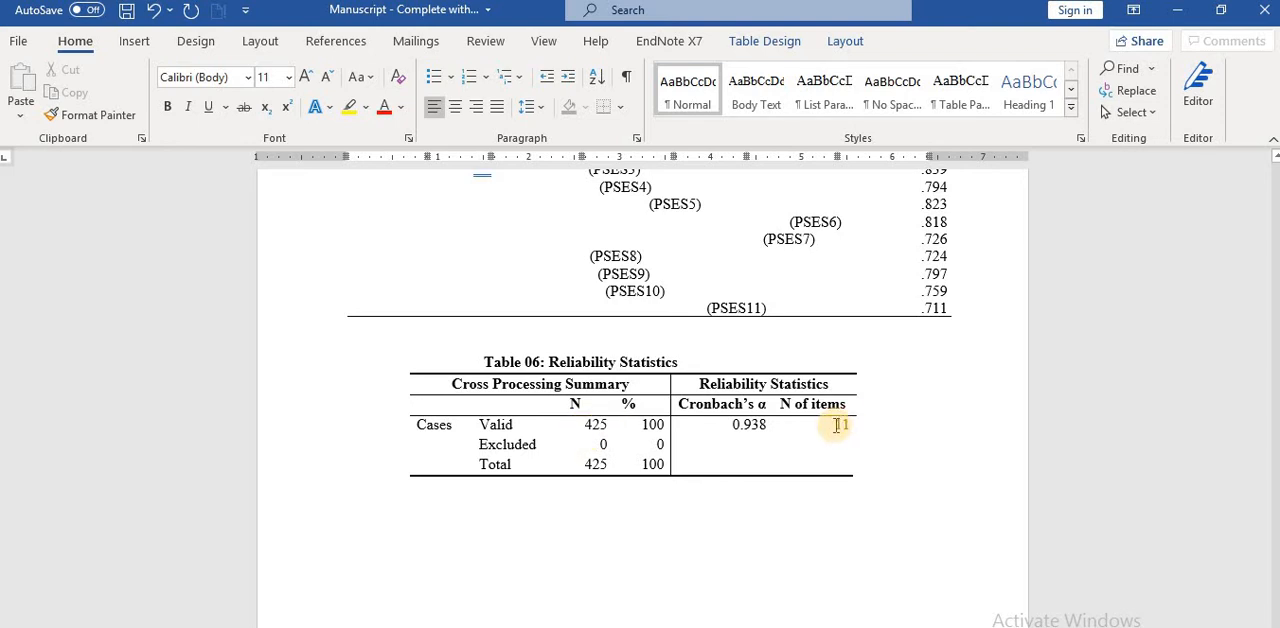
left_click_drag(837, 425, 846, 424)
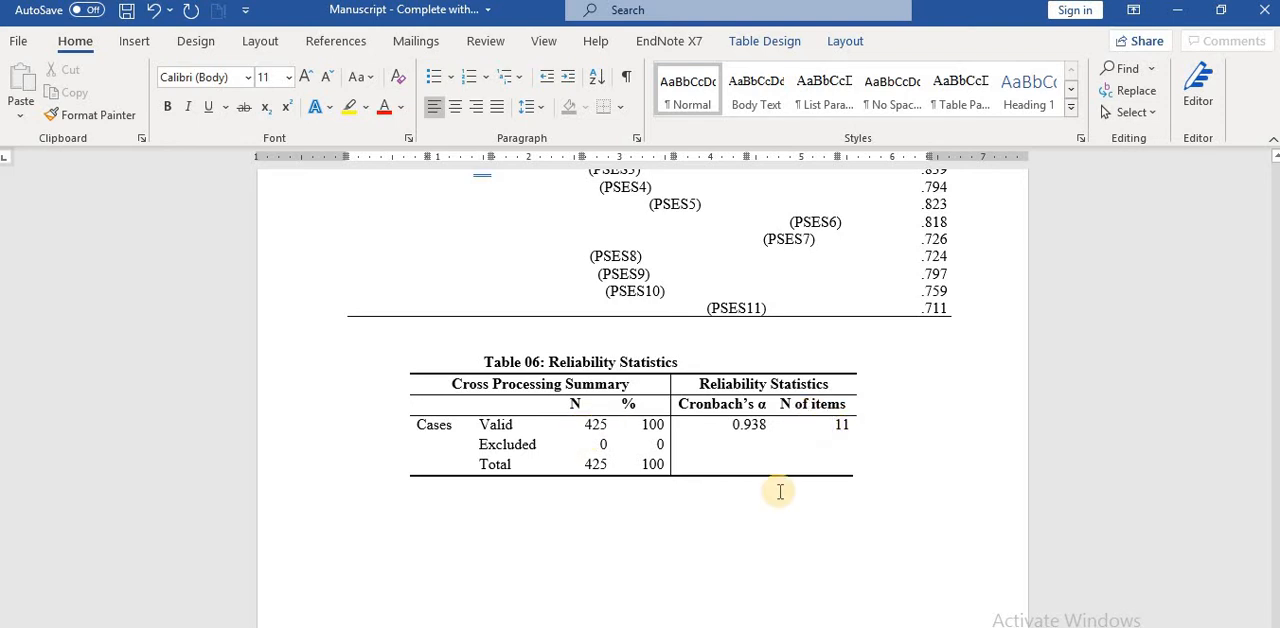
Step: Switch to SPSS and open the Reliability Analysis setup for the PSES items
left_click(598, 627)
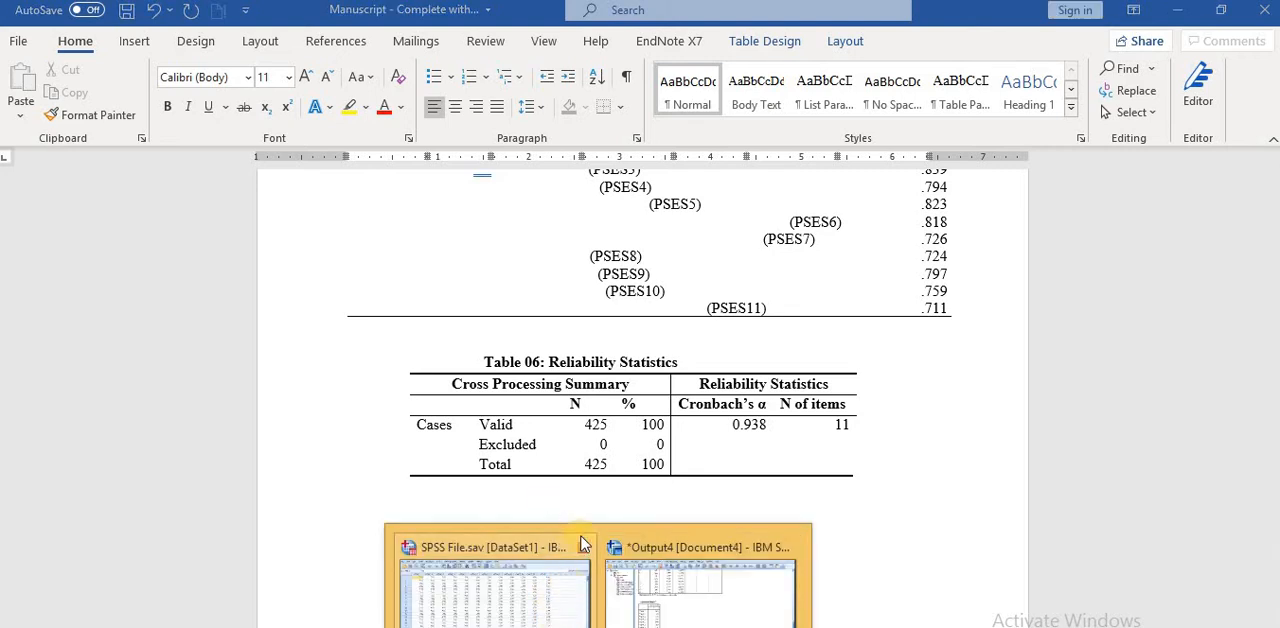
left_click(514, 600)
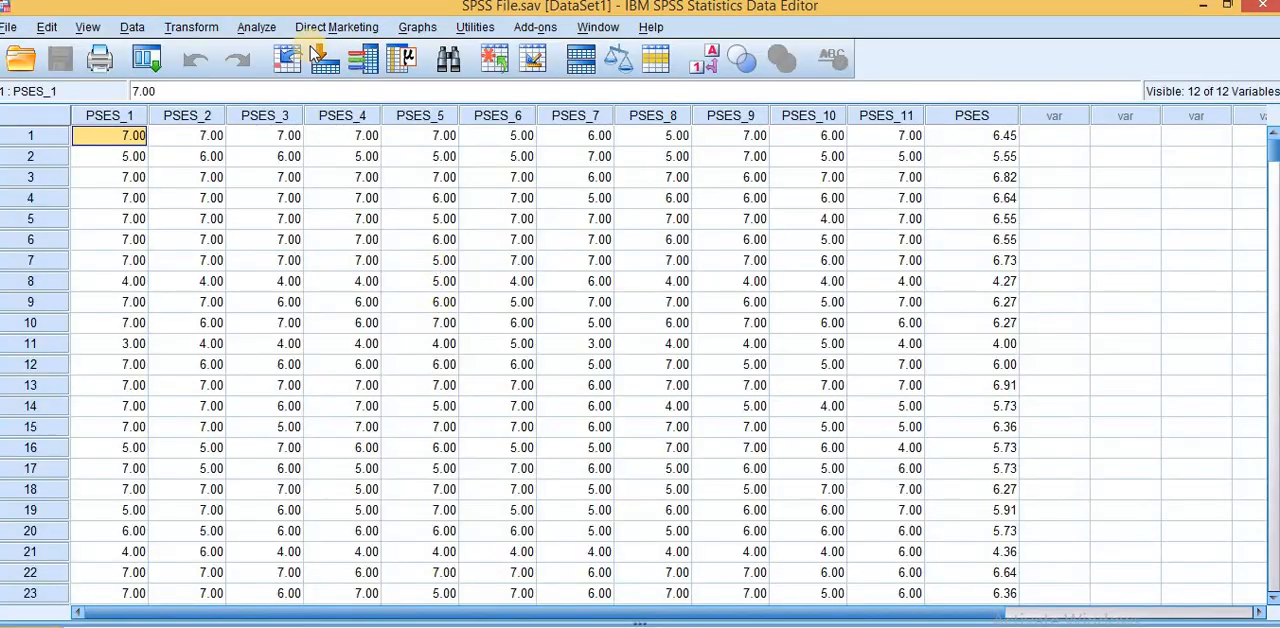
left_click(255, 30)
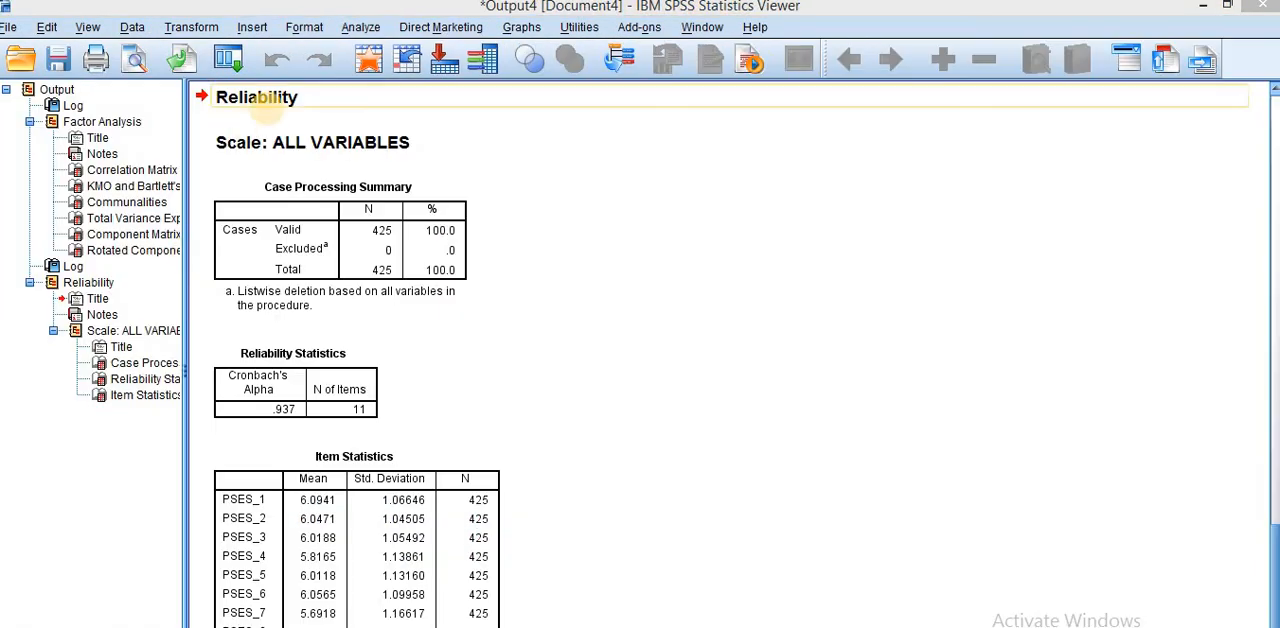
left_click(368, 32)
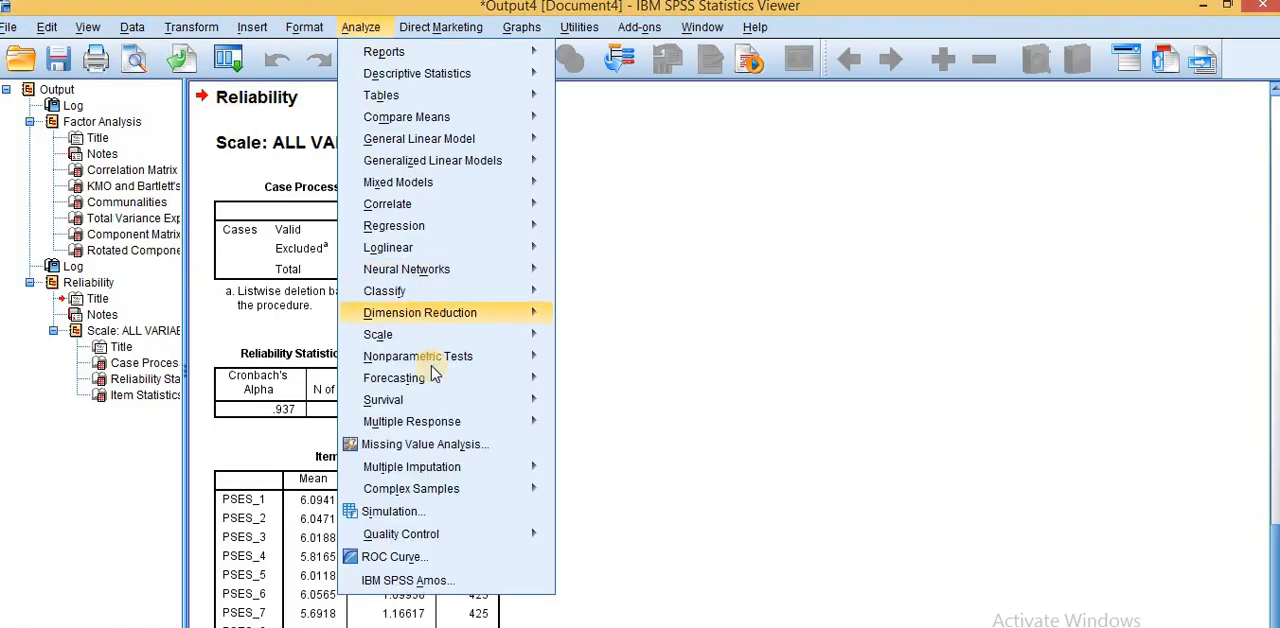
mouse_move(432, 380)
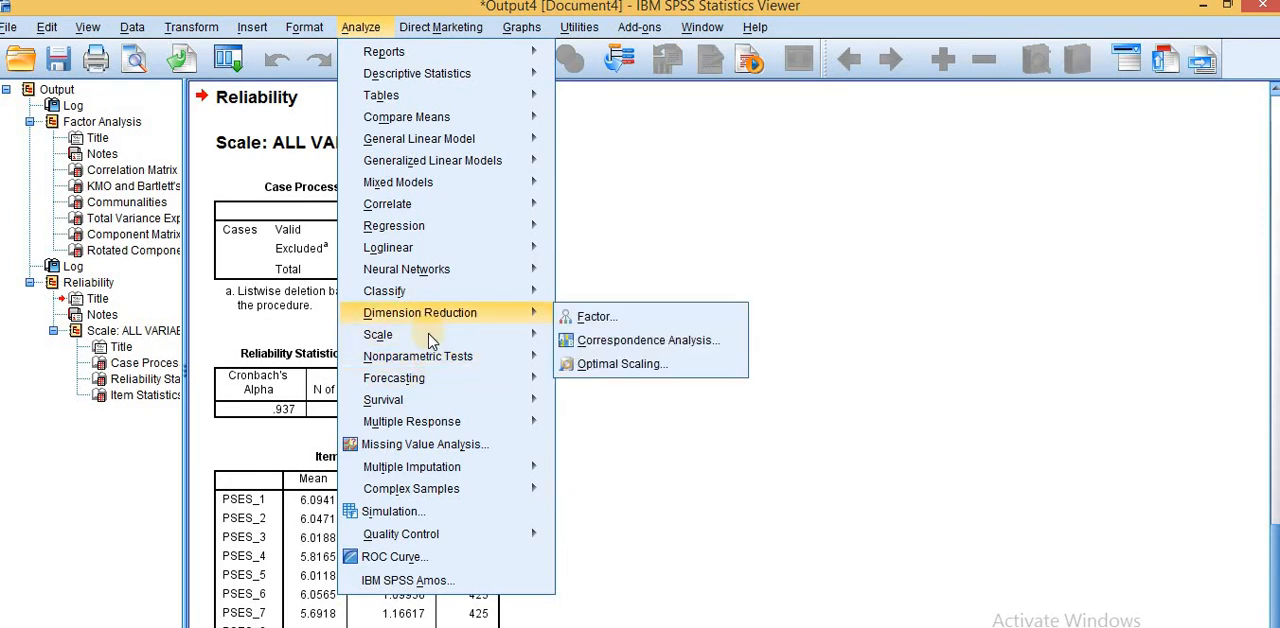
mouse_move(430, 337)
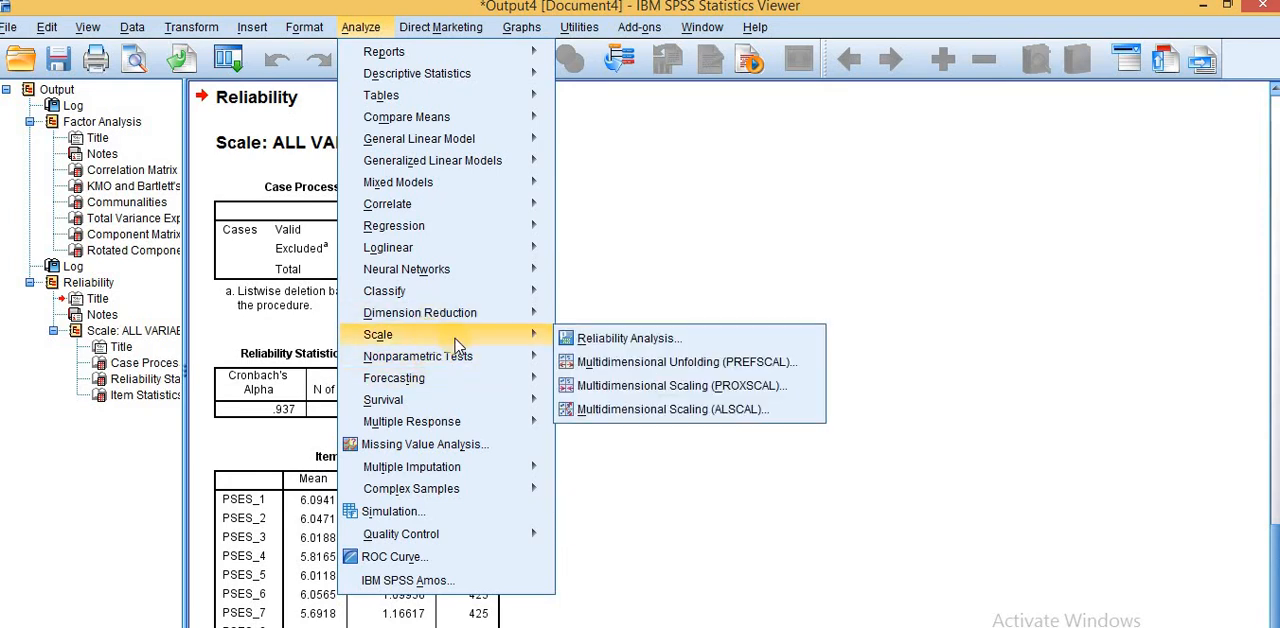
left_click(655, 342)
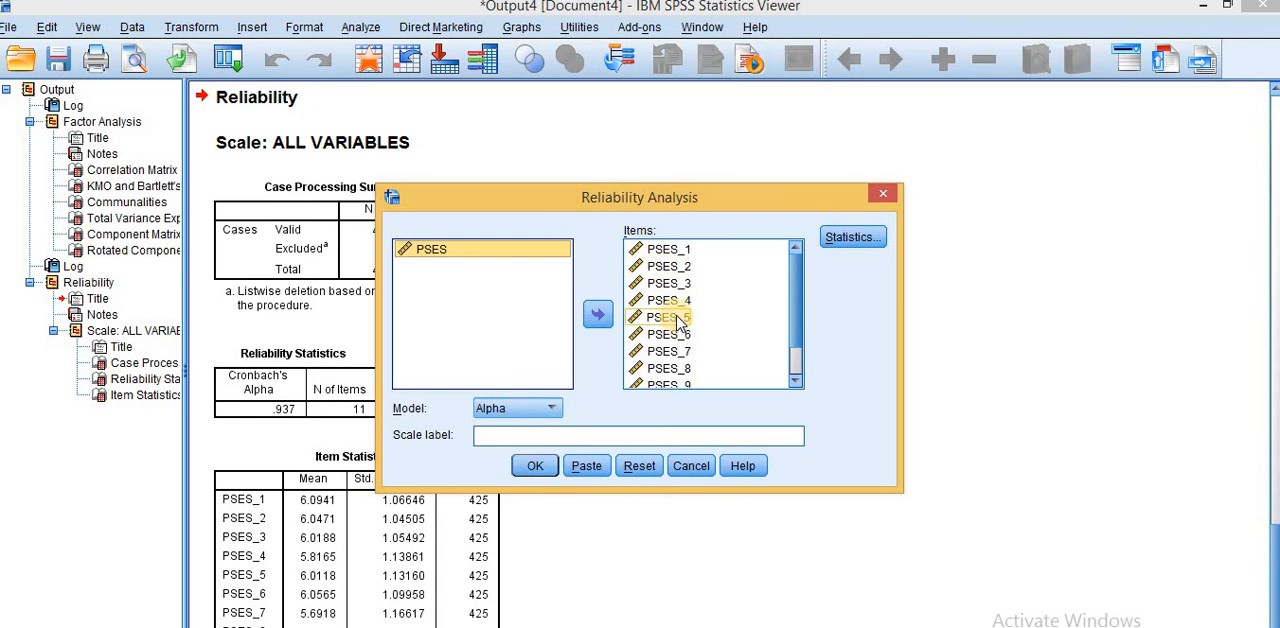
Step: Run the reliability analysis on the eleven PSES items with Item descriptives and the Alpha model, and select the resulting Reliability Statistics table
left_click(855, 240)
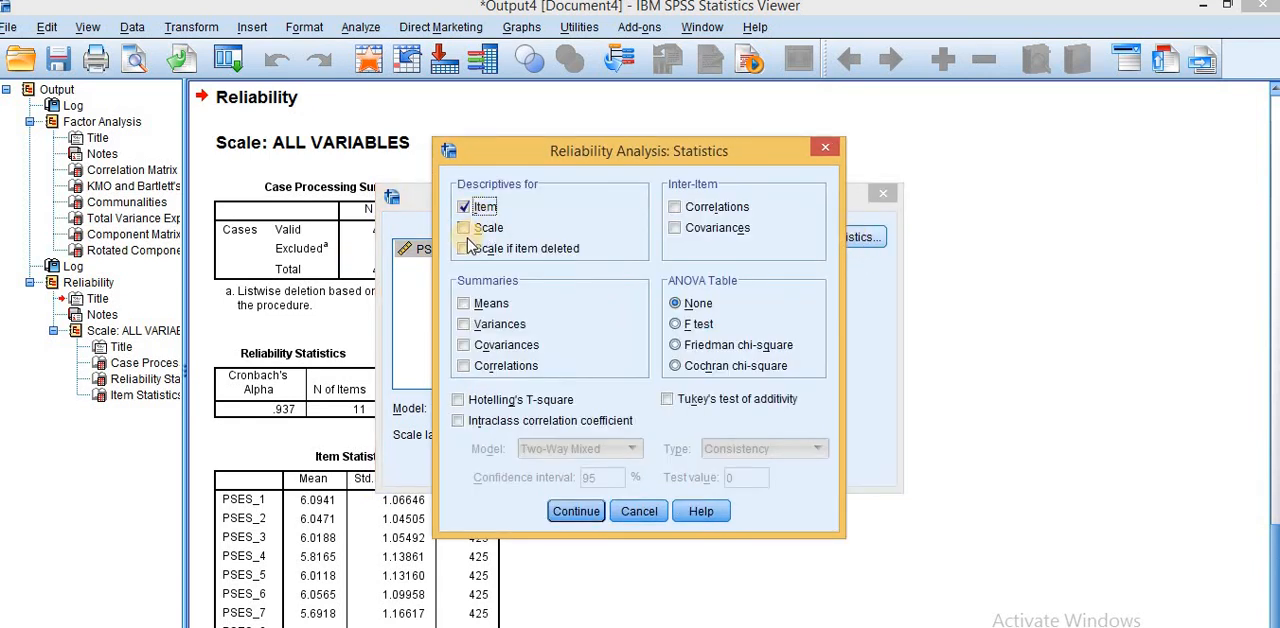
left_click(584, 520)
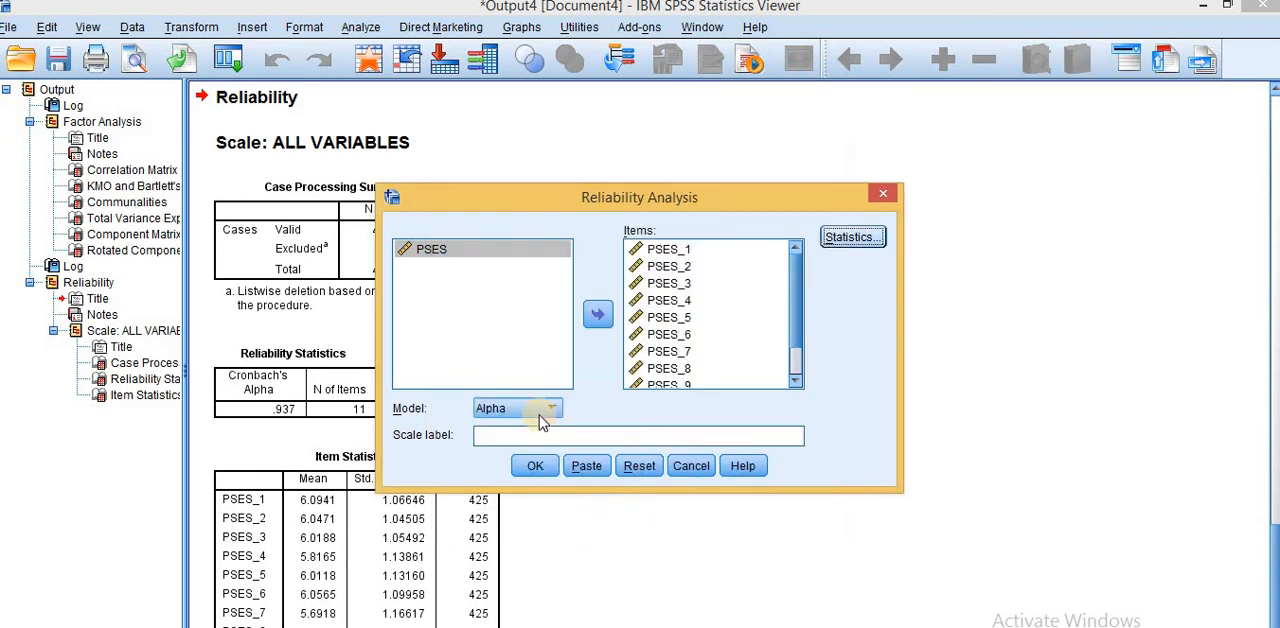
left_click(528, 410)
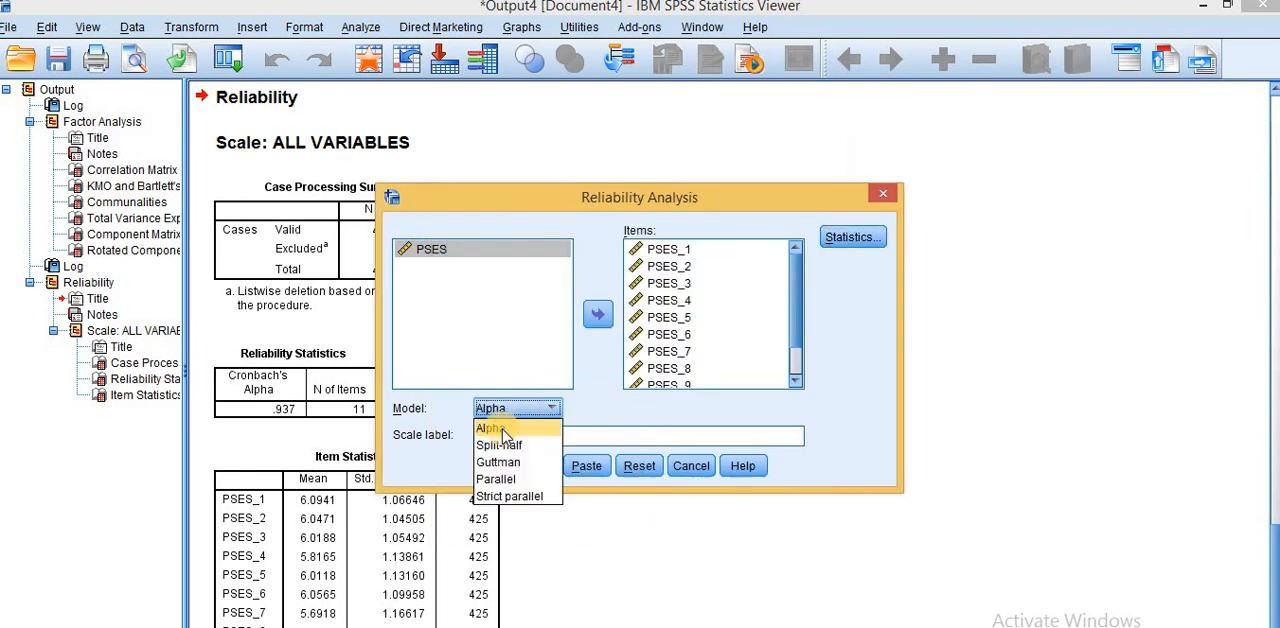
left_click(503, 428)
left_click(536, 467)
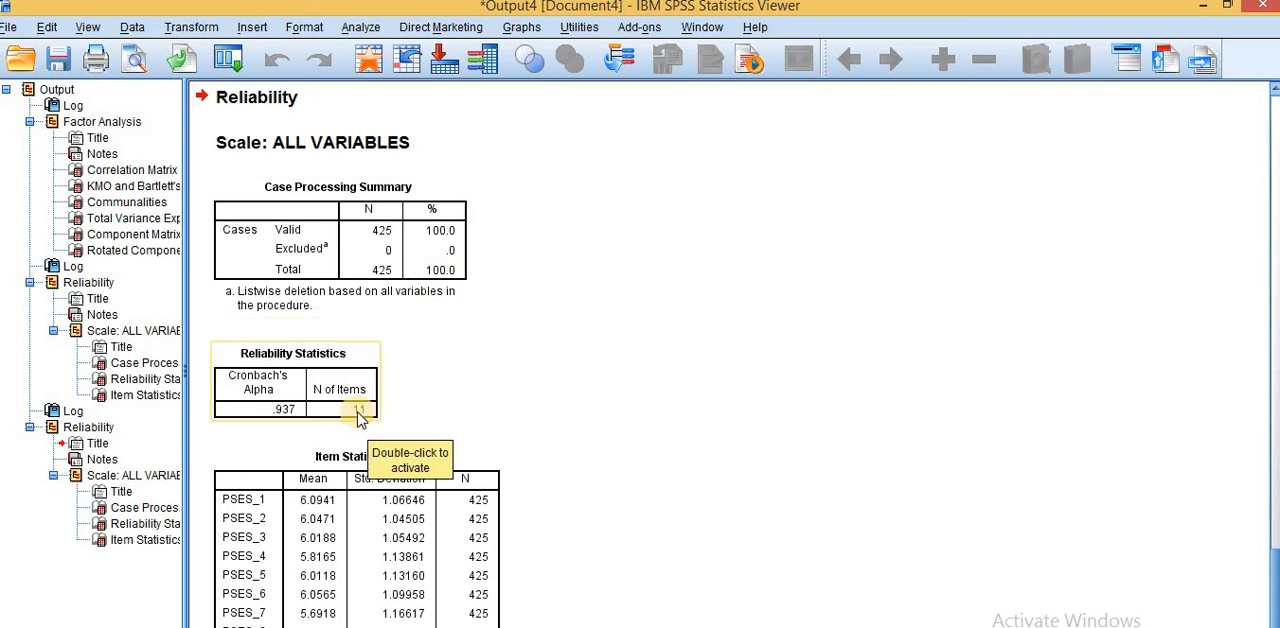
left_click(358, 413)
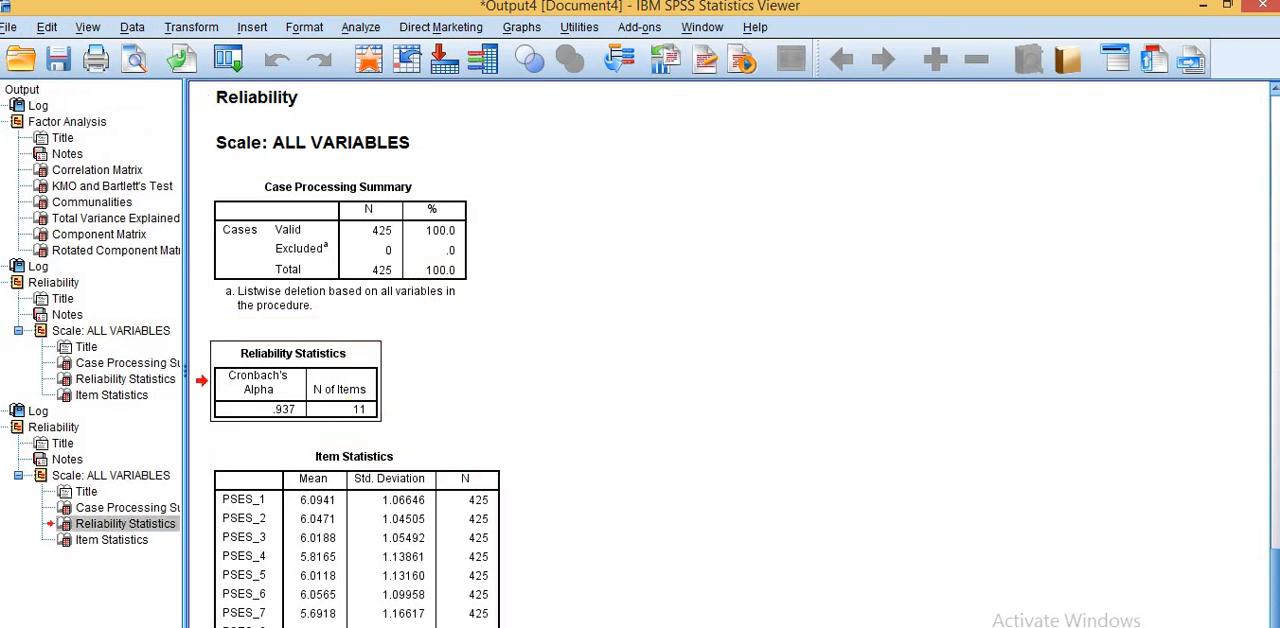
Step: Switch back to the manuscript in Word and review its tables from Reliability Statistics back up to Total Variance Explained
mouse_move(598, 627)
mouse_move(428, 627)
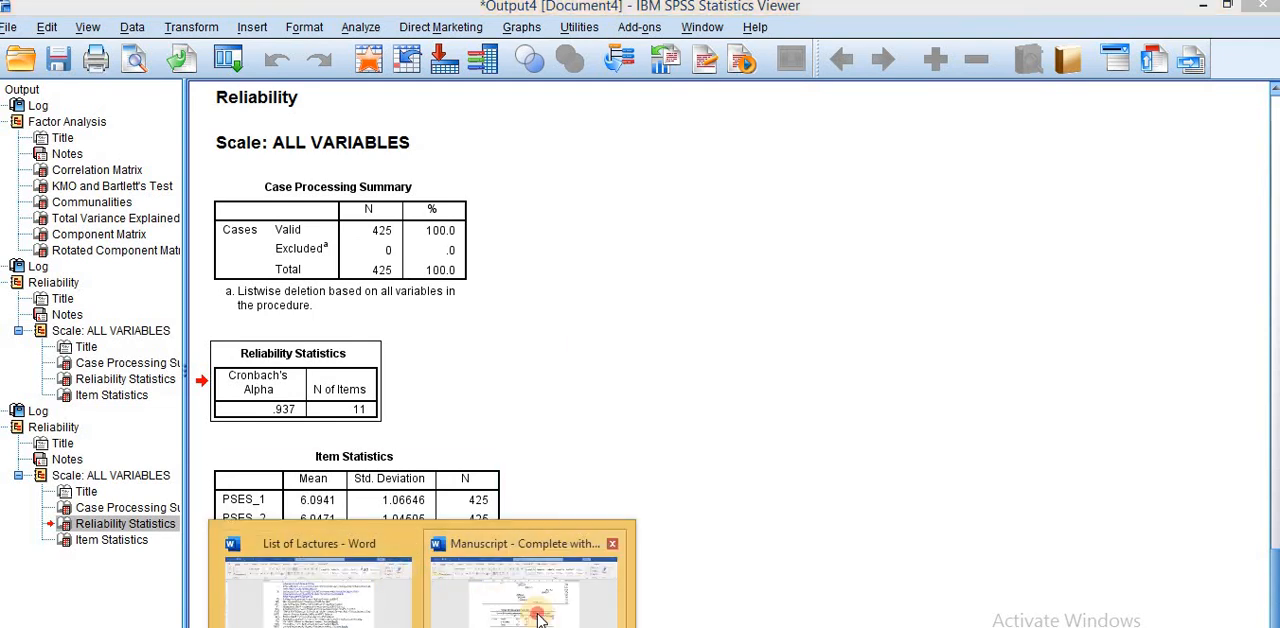
left_click(545, 578)
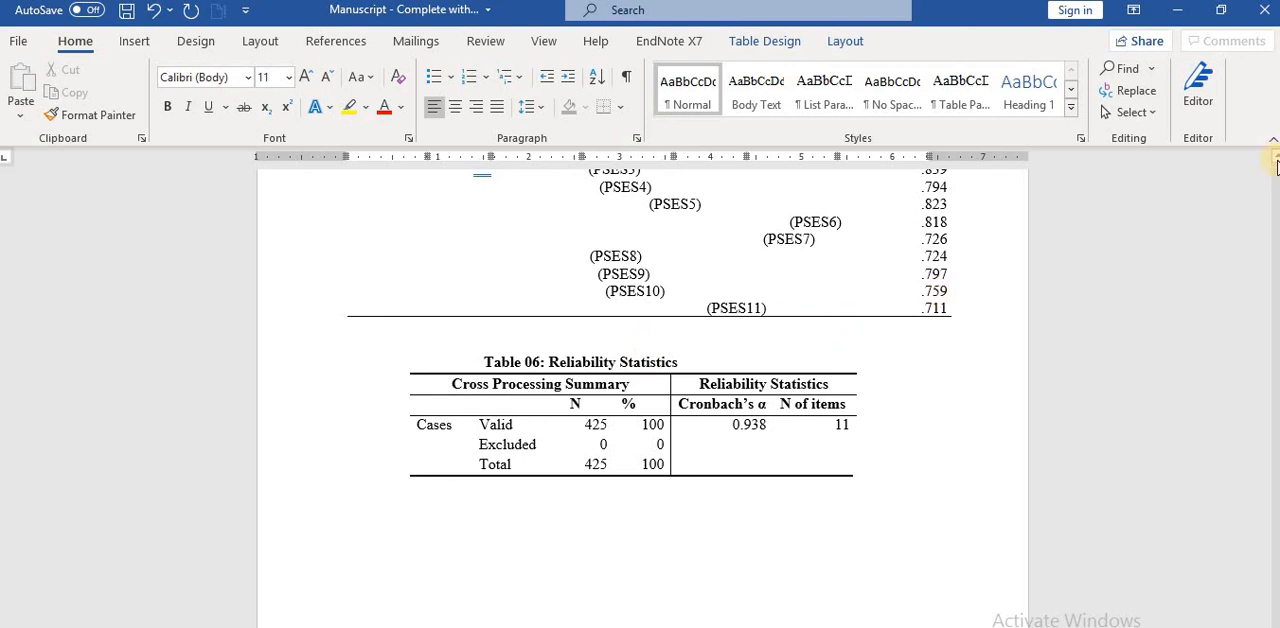
scroll(1274, 162, "up", 1)
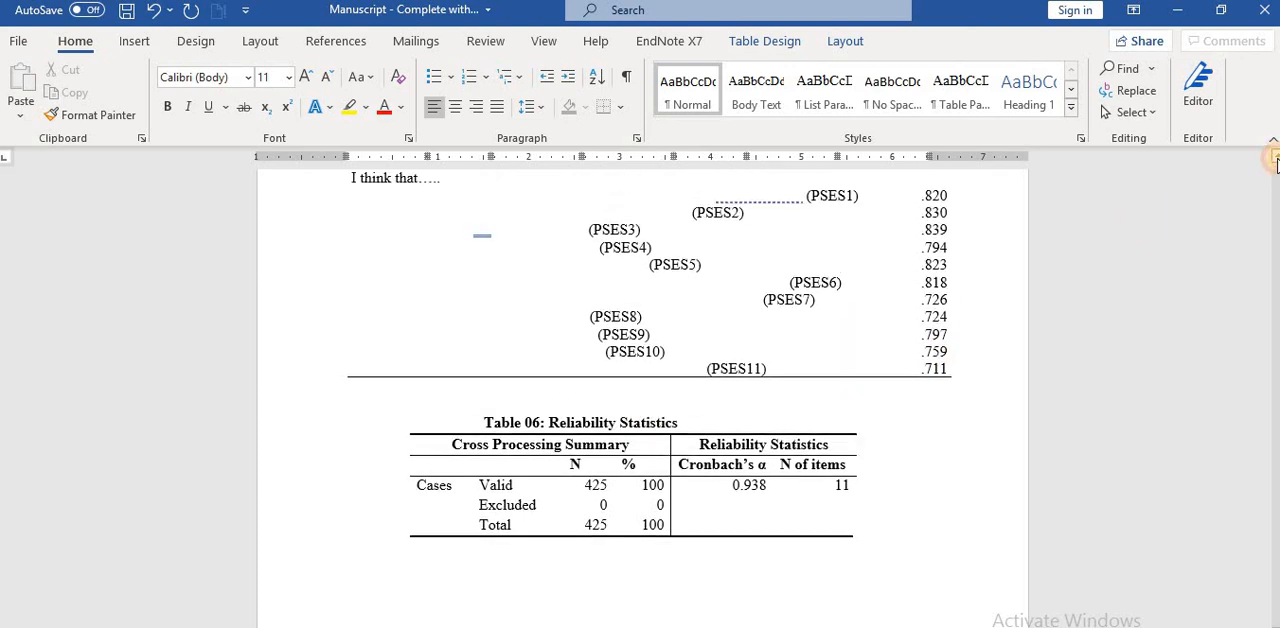
scroll(1276, 162, "up", 10)
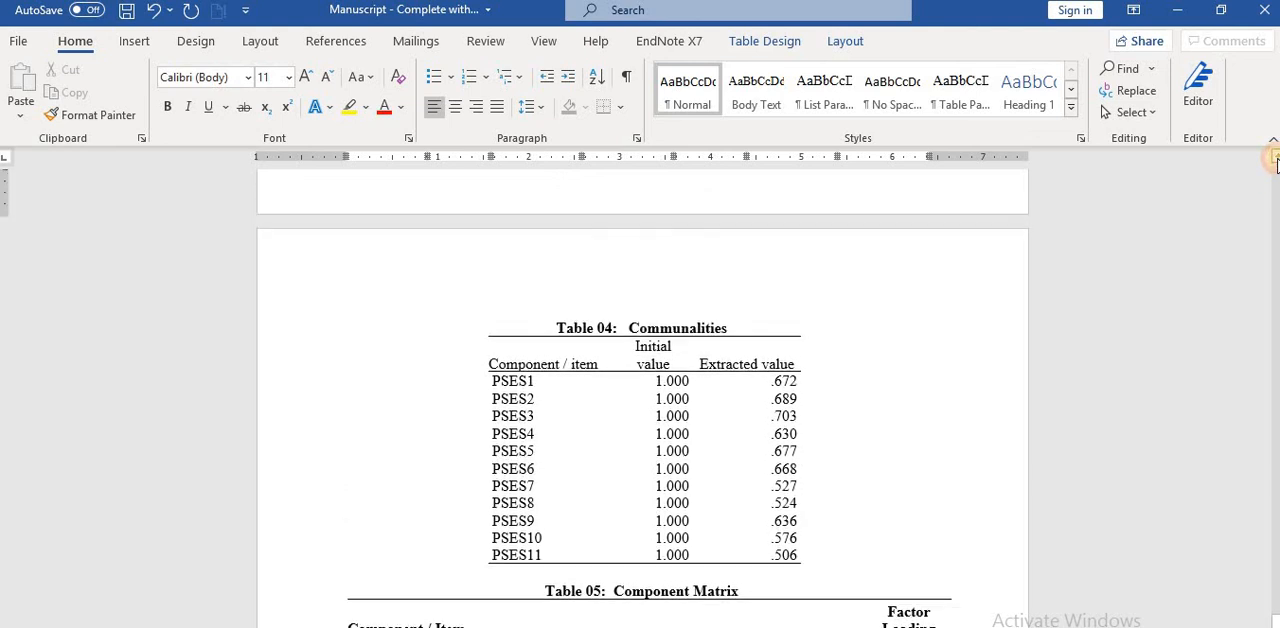
scroll(1276, 162, "up", 8)
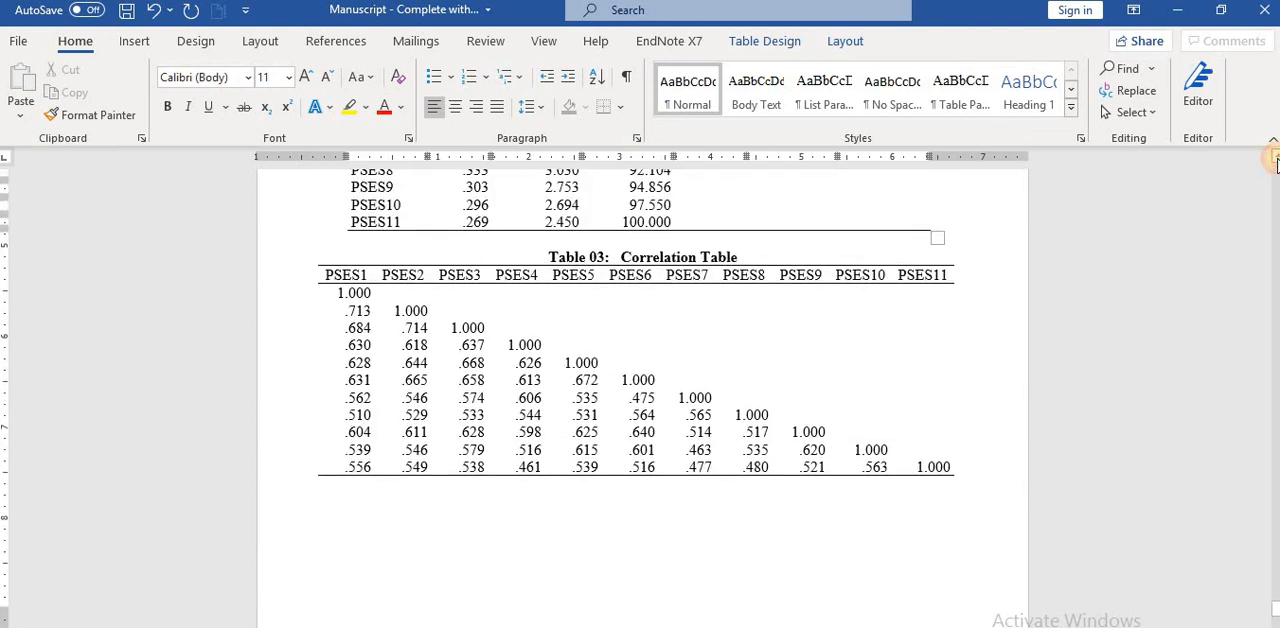
scroll(1276, 162, "up", 4)
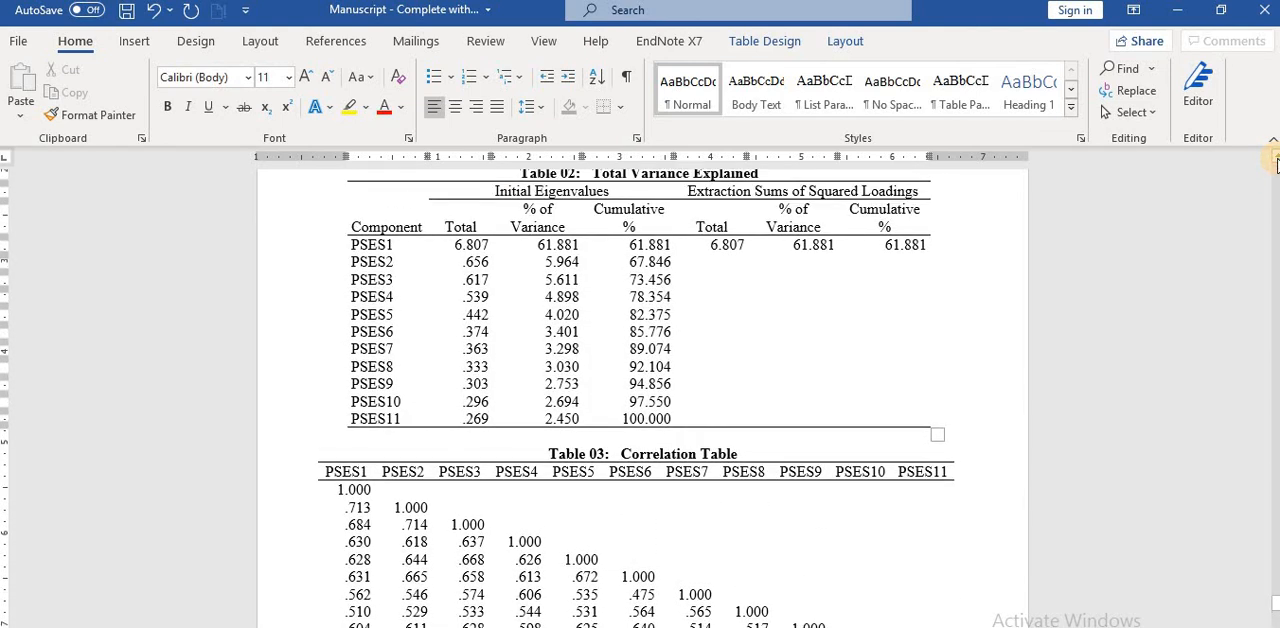